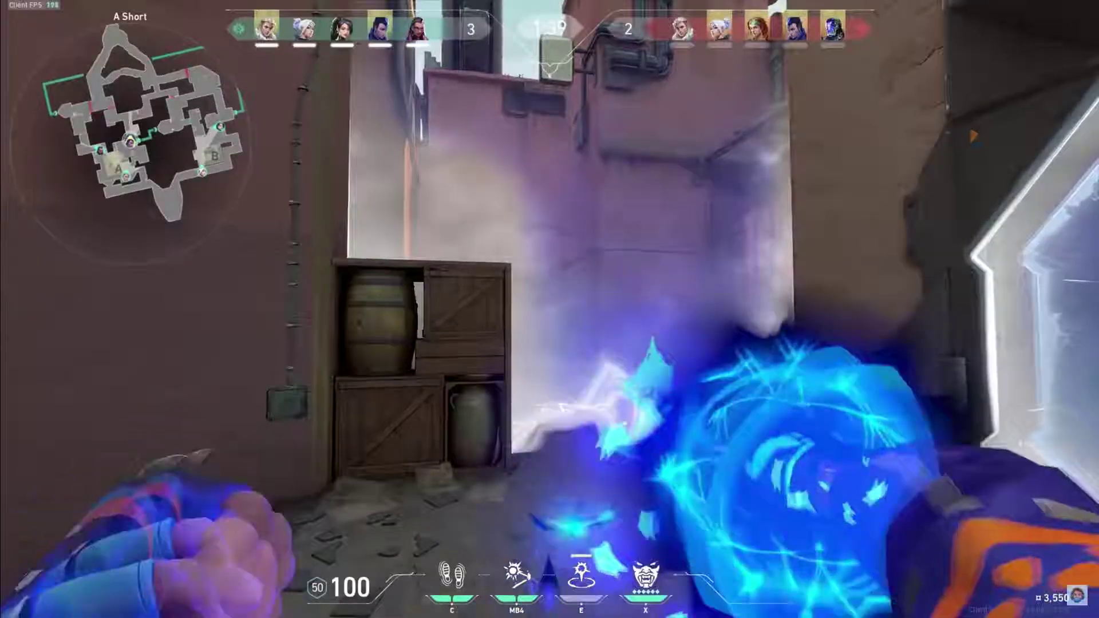
# Step: Throw the electric orb and snipe the first two enemies at A Short with the Operator
pyautogui.click(550, 309)
pyautogui.press('a')
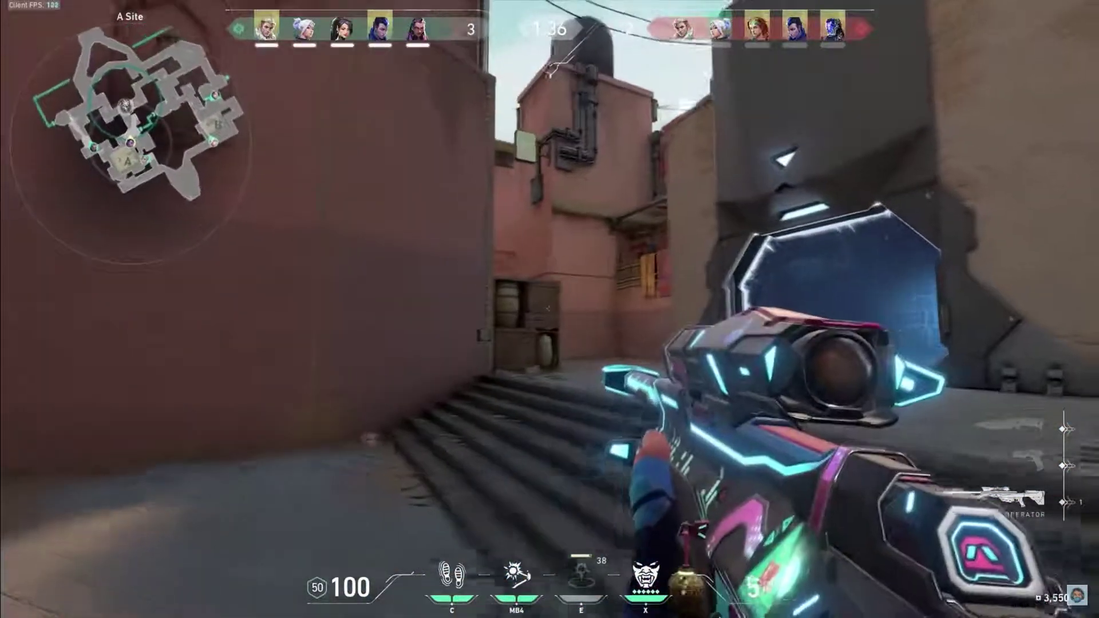
pyautogui.rightClick(549, 310)
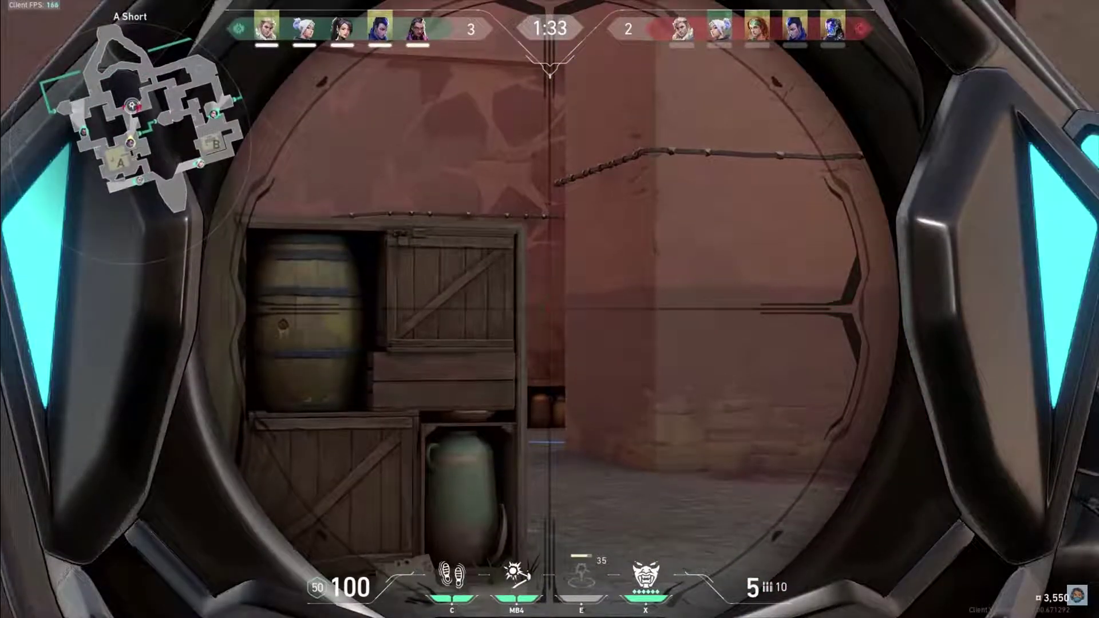
pyautogui.click(550, 309)
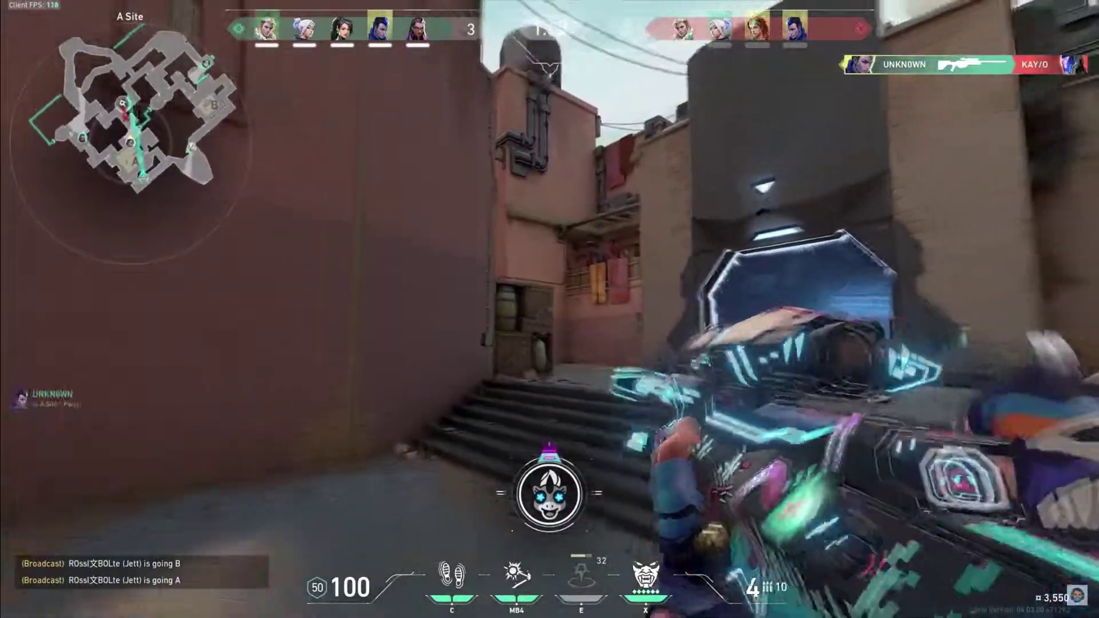
pyautogui.rightClick(550, 309)
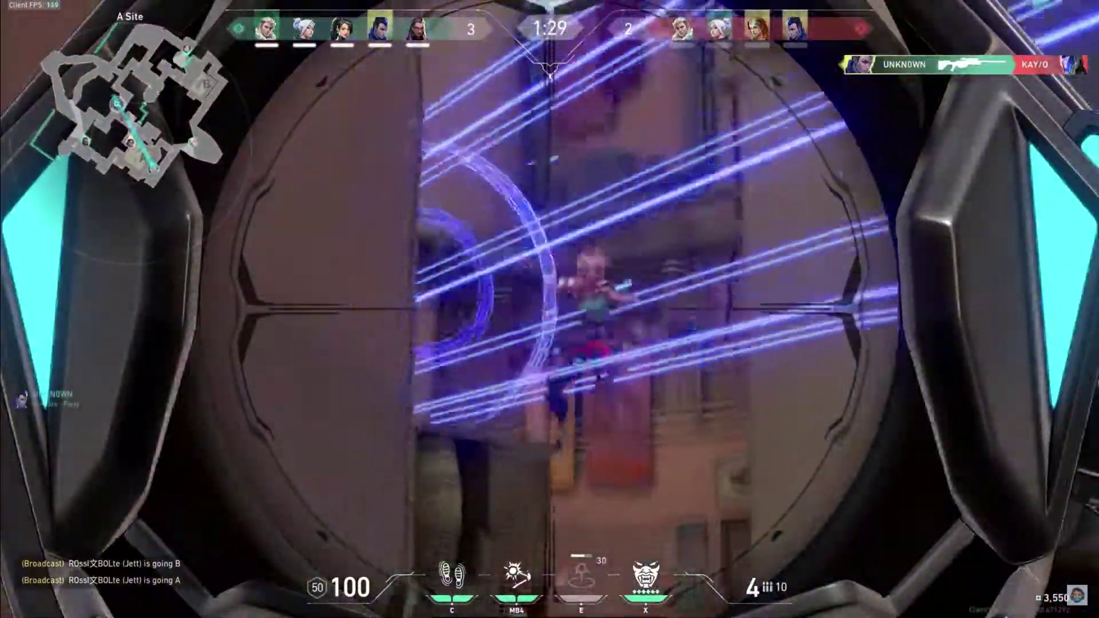
pyautogui.click(550, 309)
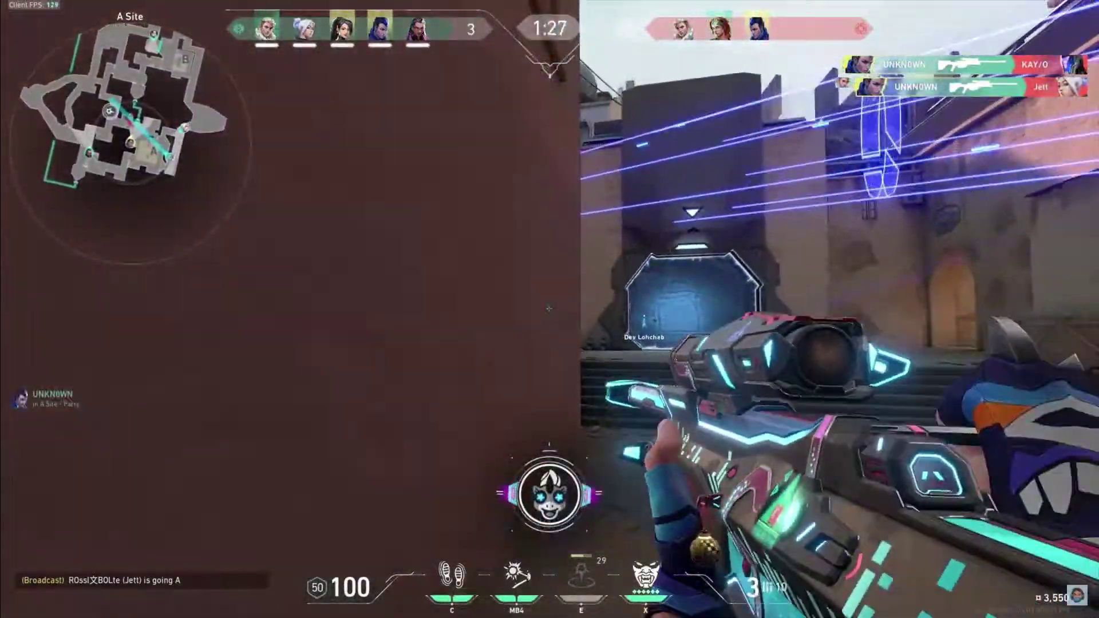
# Step: Snipe the spike carrier and the enemy by the crates, then swap to the rifle
pyautogui.rightClick(550, 309)
pyautogui.click(550, 309)
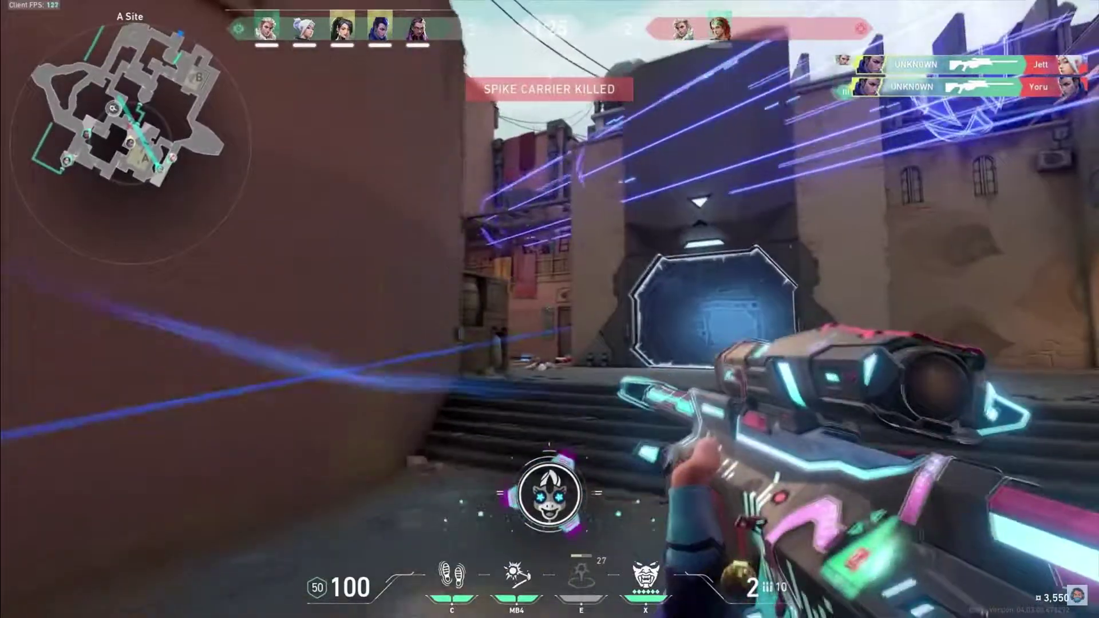
pyautogui.rightClick(549, 309)
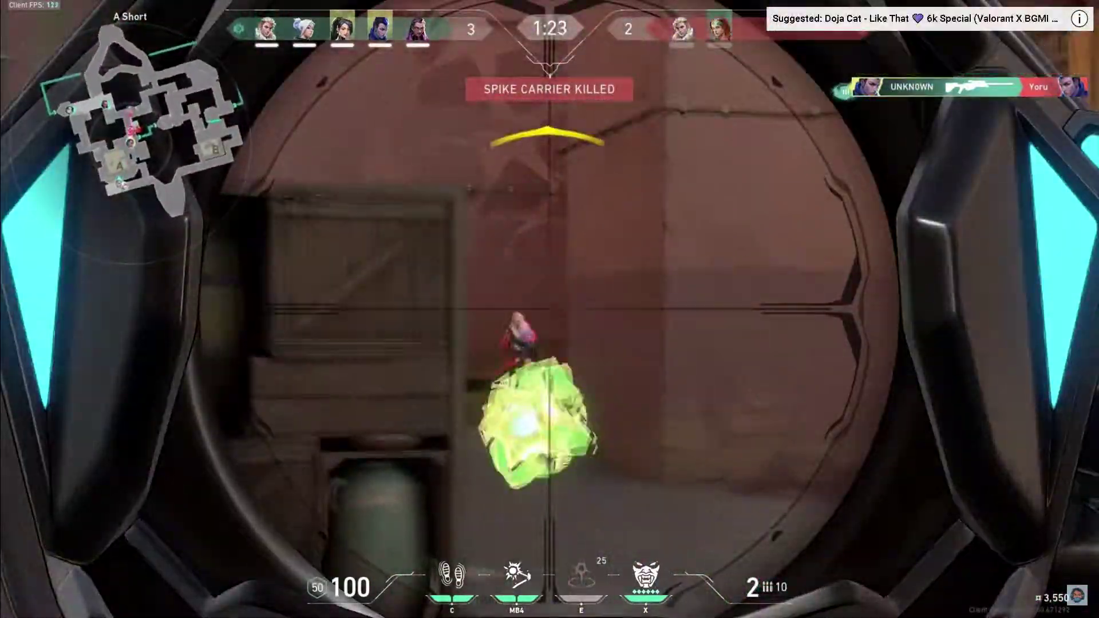
pyautogui.click(550, 309)
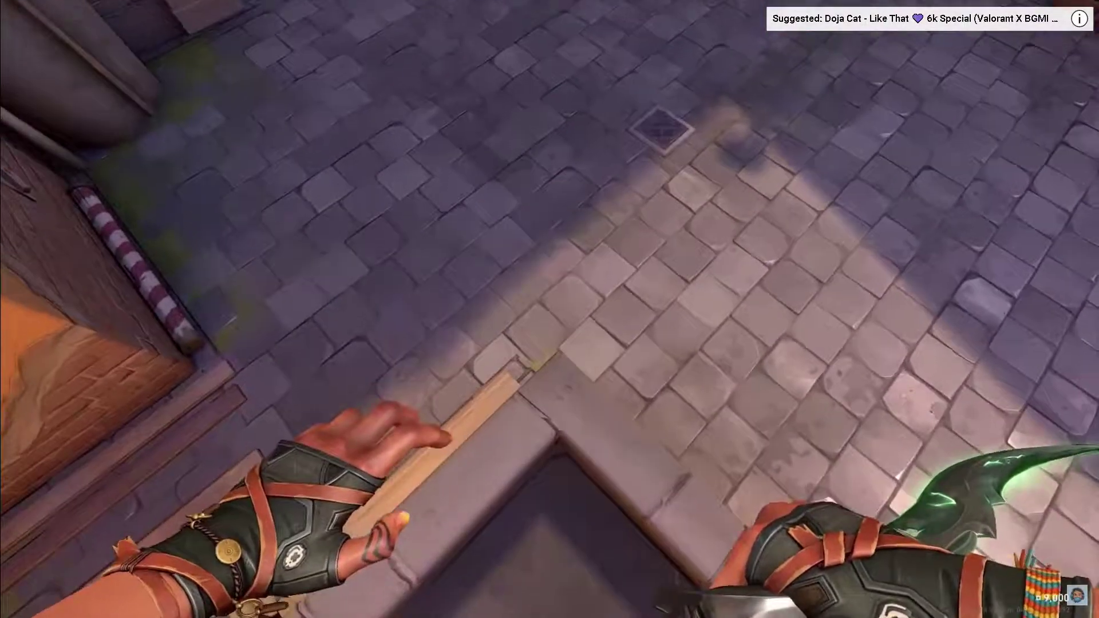
pyautogui.press('1')
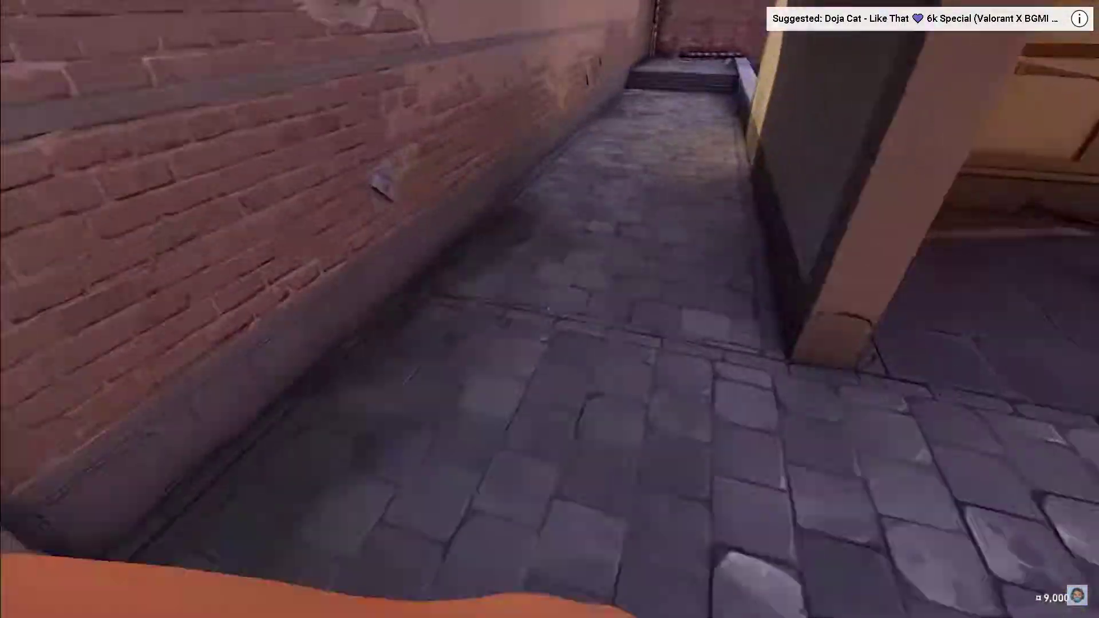
pyautogui.press('q')
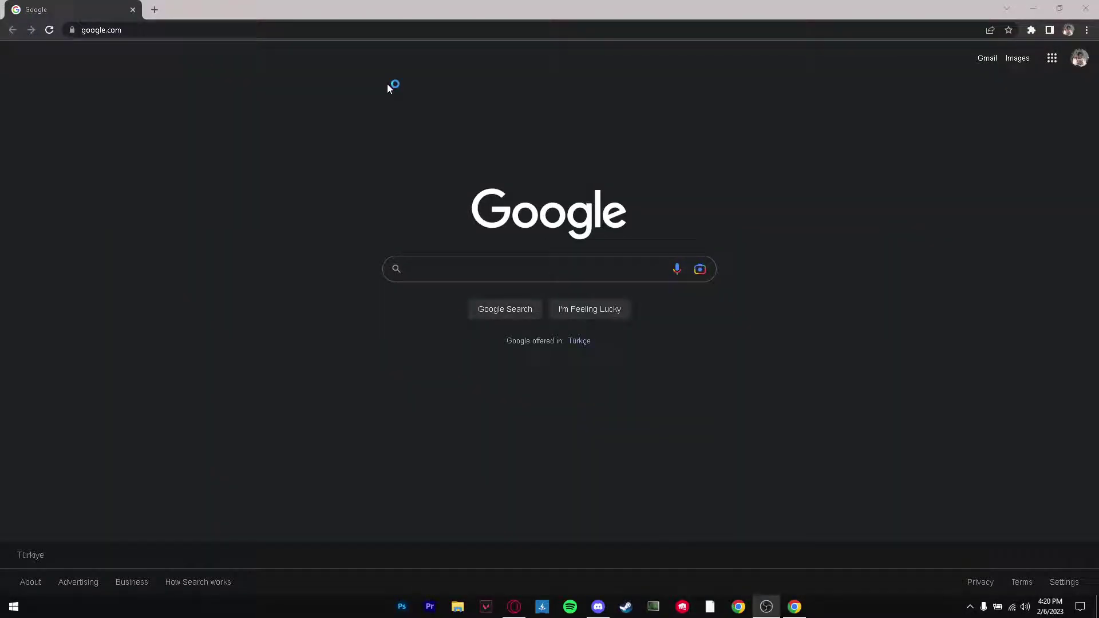
# Step: Search Google for 'clownfish'
pyautogui.click(317, 31)
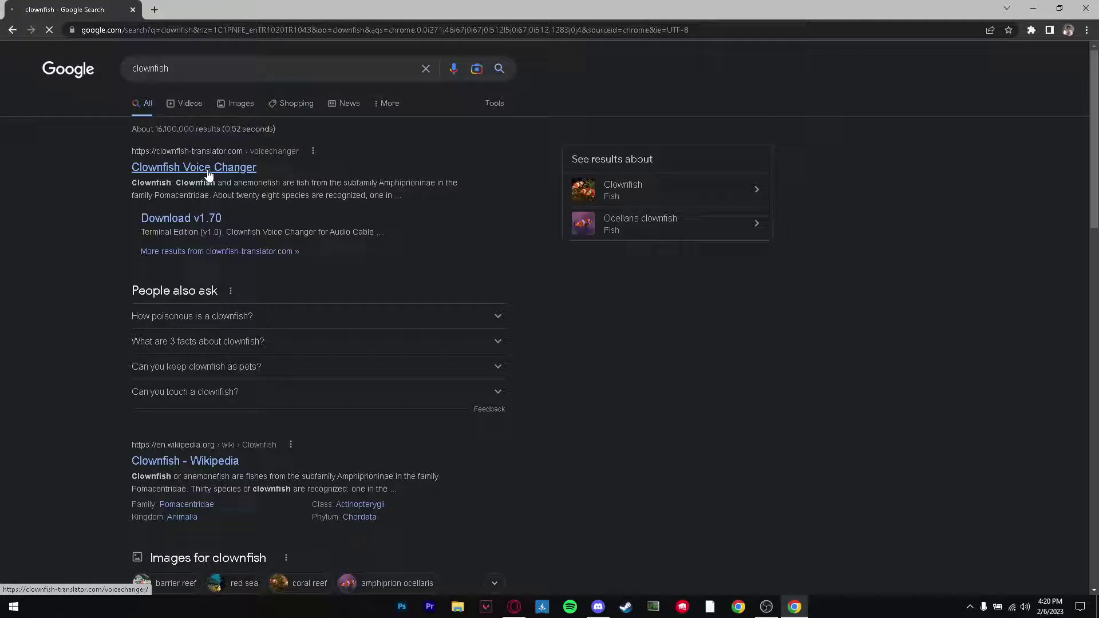
# Step: Open the Clownfish Voice Changer site and look over its voice effects list
pyautogui.click(209, 171)
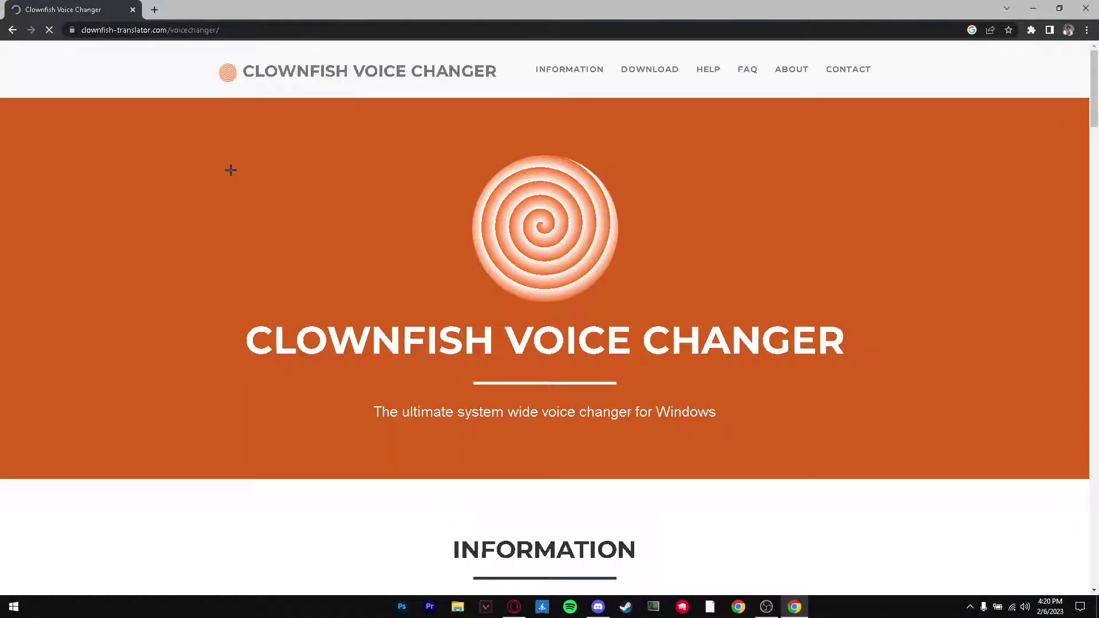
pyautogui.scroll(-10, 372, 208)
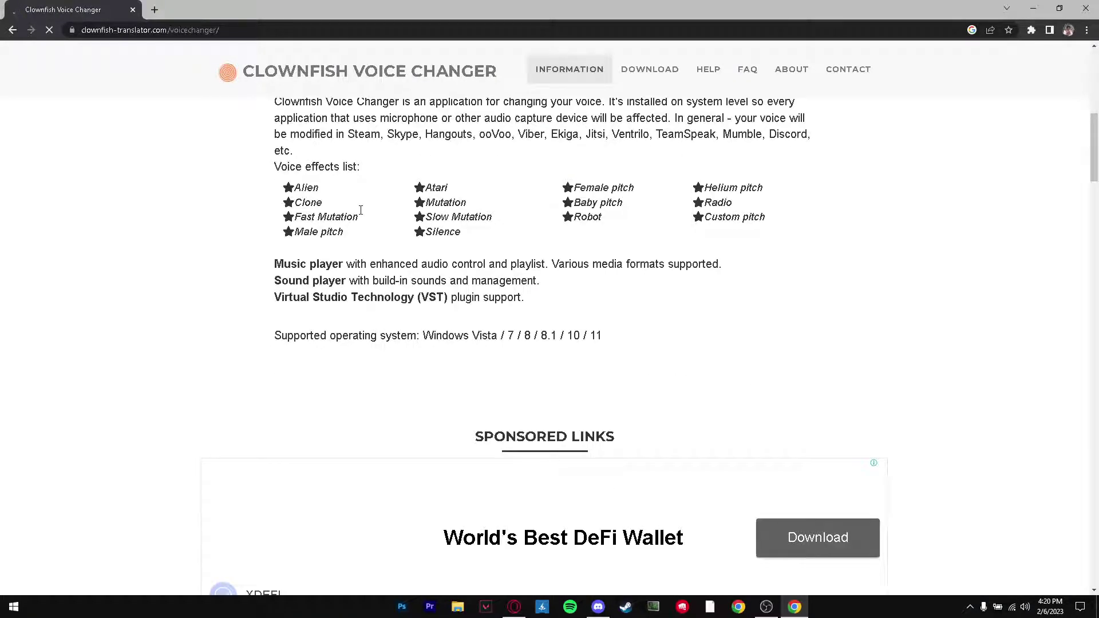
pyautogui.scroll(-2, 360, 210)
pyautogui.scroll(4, 360, 213)
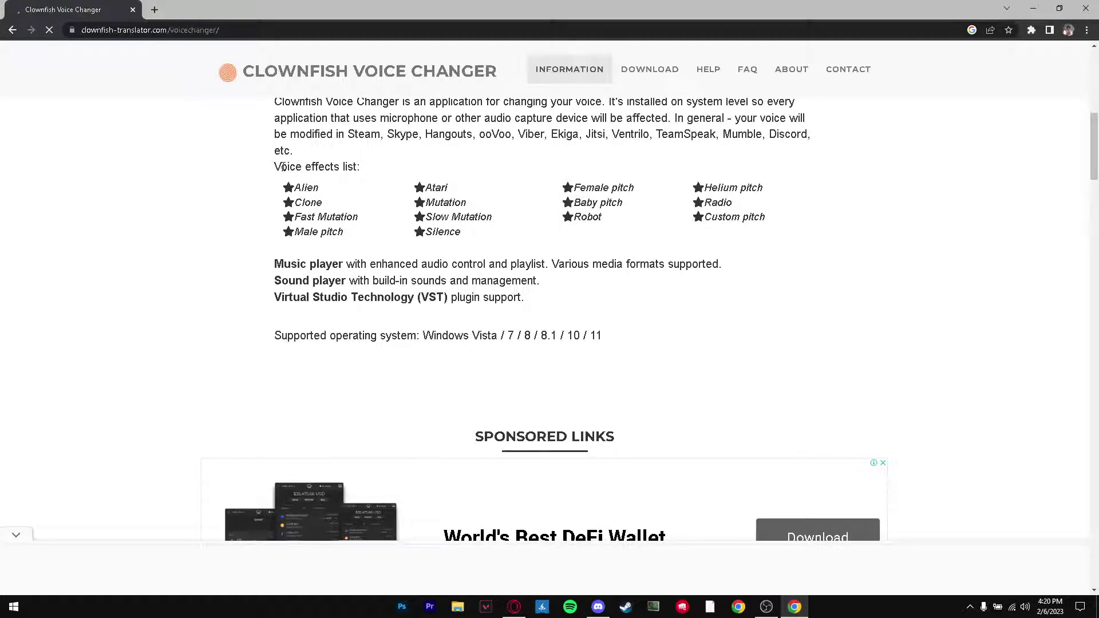
pyautogui.moveTo(293, 186); pyautogui.dragTo(763, 215)
pyautogui.click(769, 216)
# Step: Go to the site's Download V1.70 page and dismiss the full-page ad
pyautogui.scroll(-10, 633, 216)
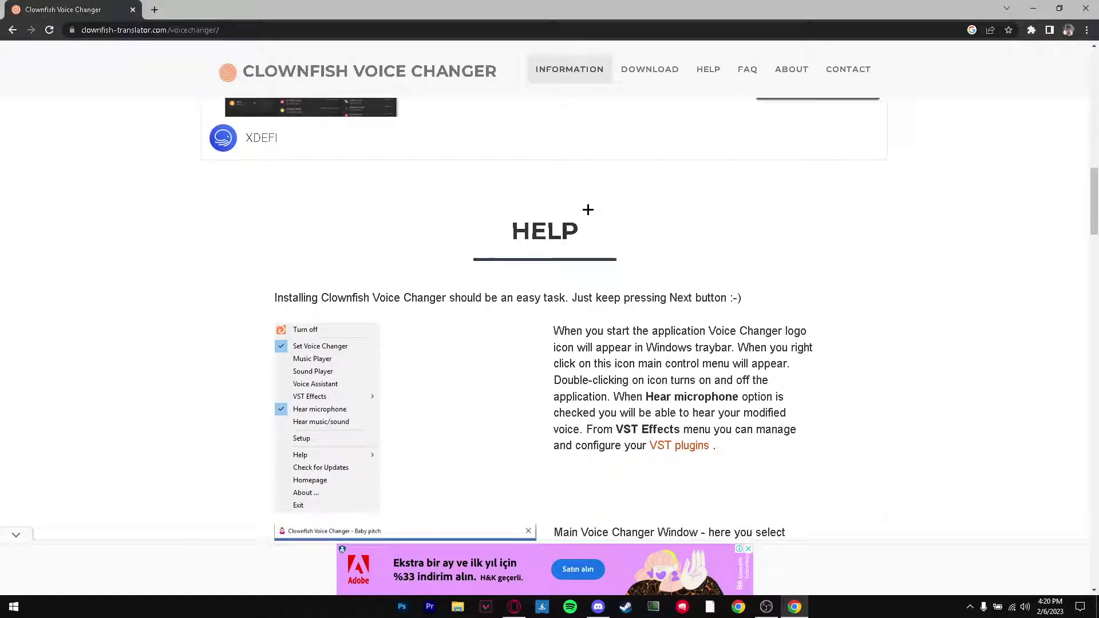
pyautogui.scroll(-9, 592, 210)
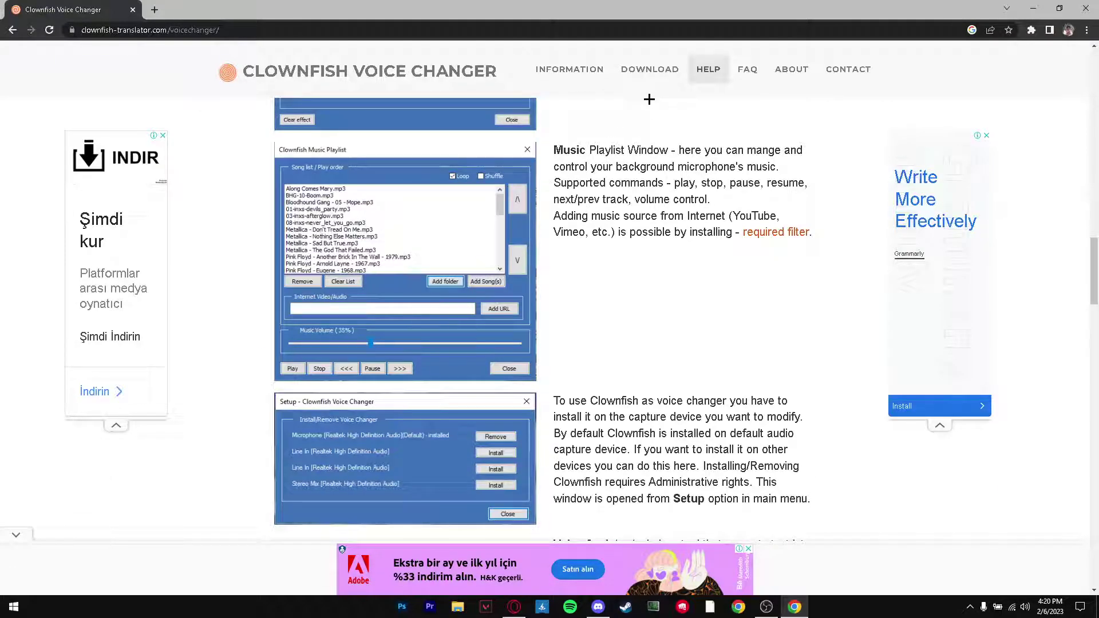
pyautogui.click(657, 75)
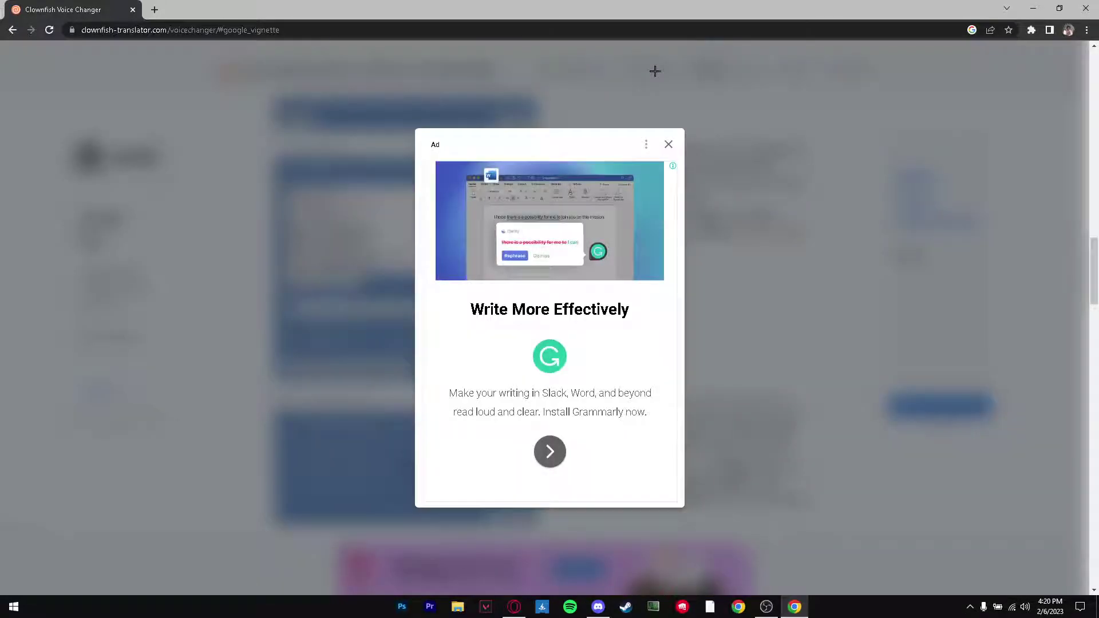
pyautogui.click(669, 146)
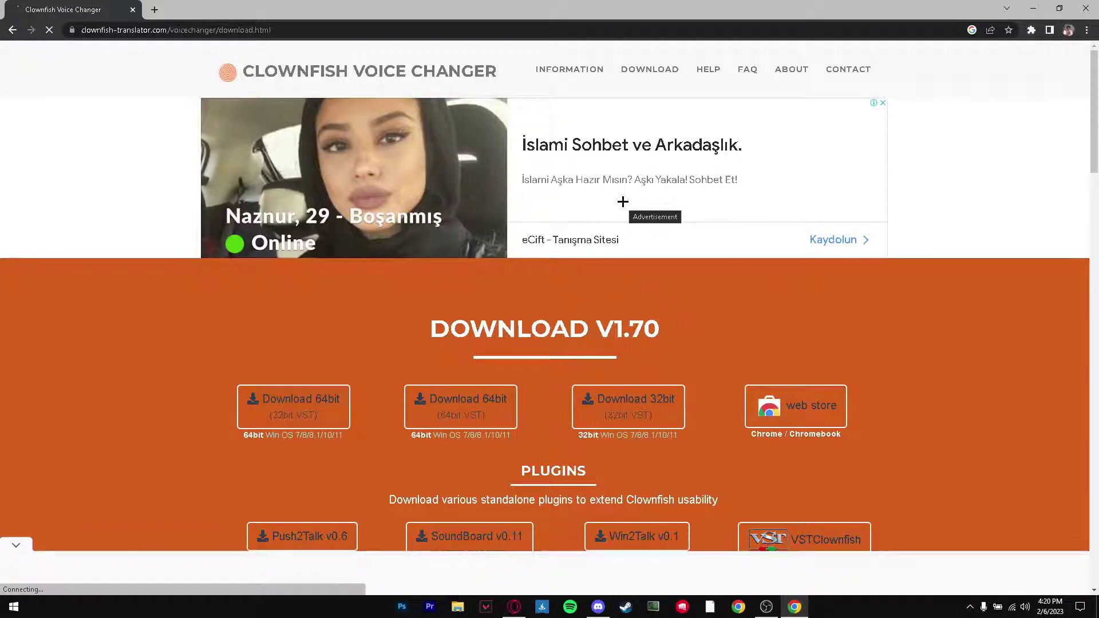
# Step: Download the 64bit (32bit VST) installer and run the downloaded .exe
pyautogui.scroll(-4, 398, 235)
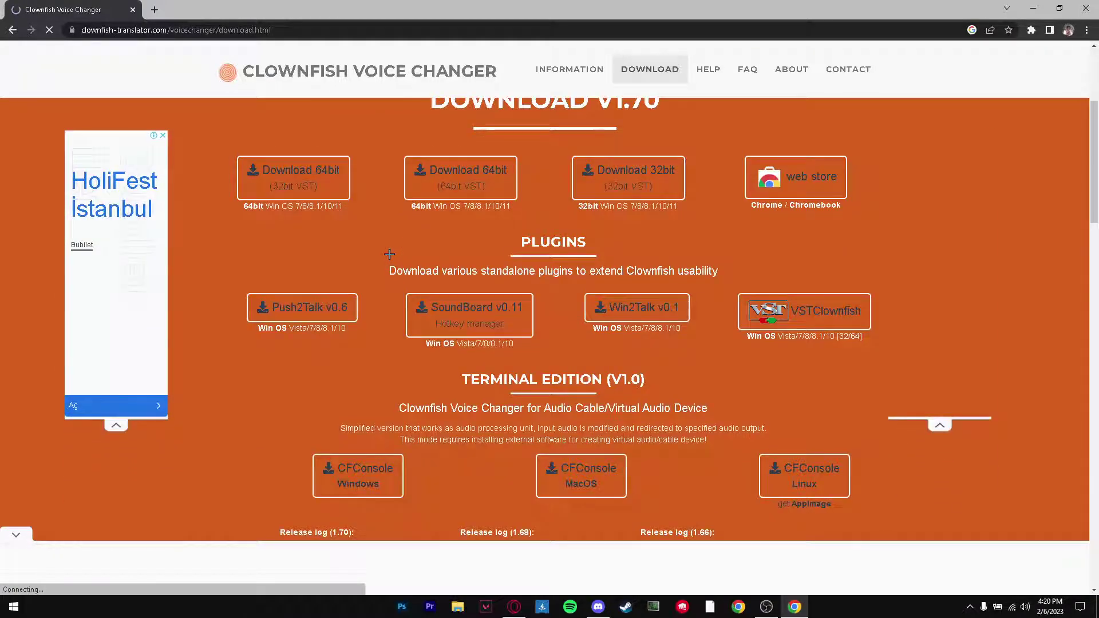
pyautogui.scroll(1, 388, 254)
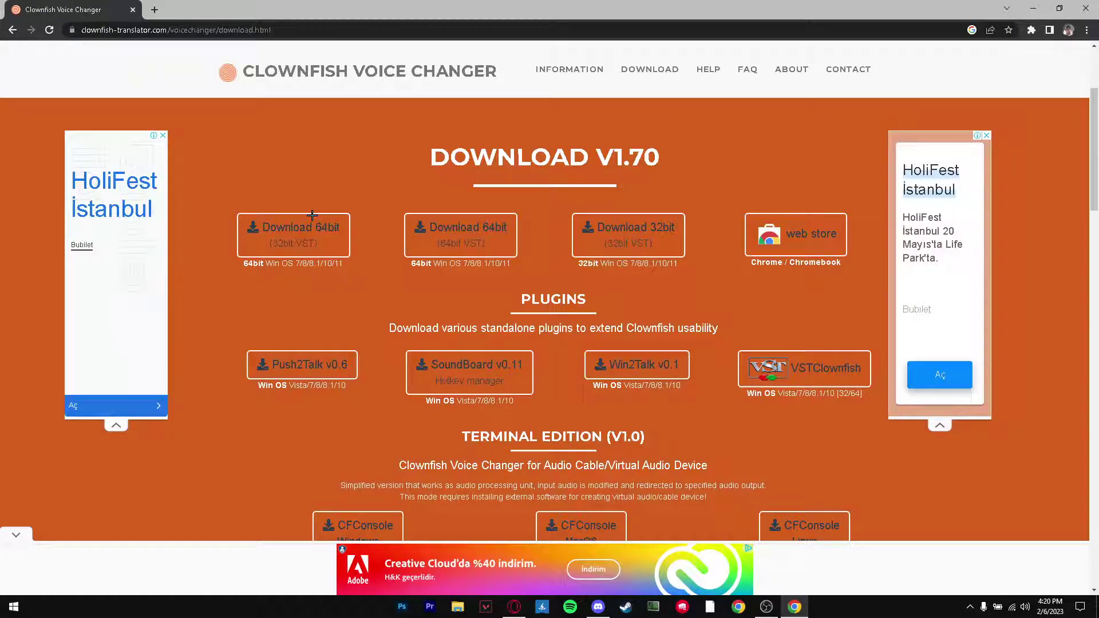
pyautogui.click(308, 245)
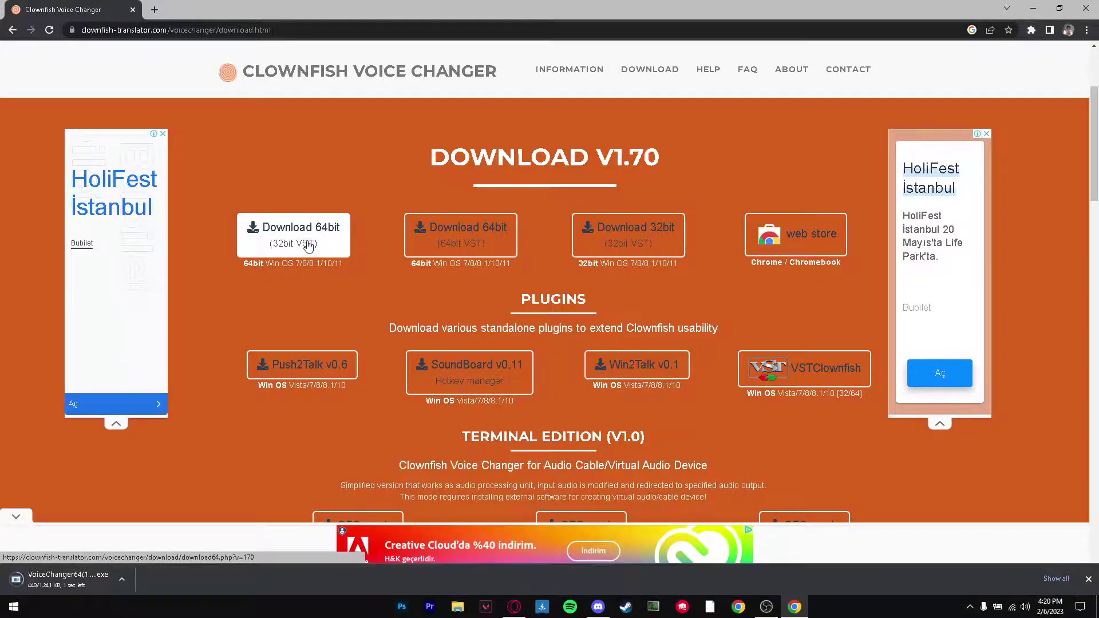
pyautogui.click(63, 581)
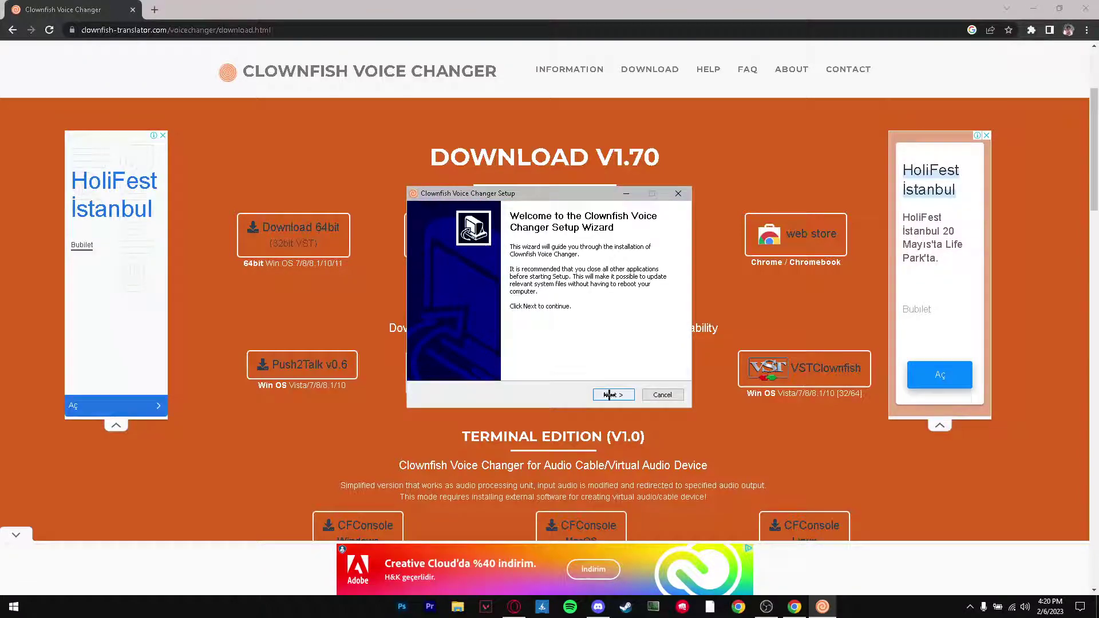
# Step: Run the setup wizard with default components and install location, then finish it
pyautogui.click(610, 396)
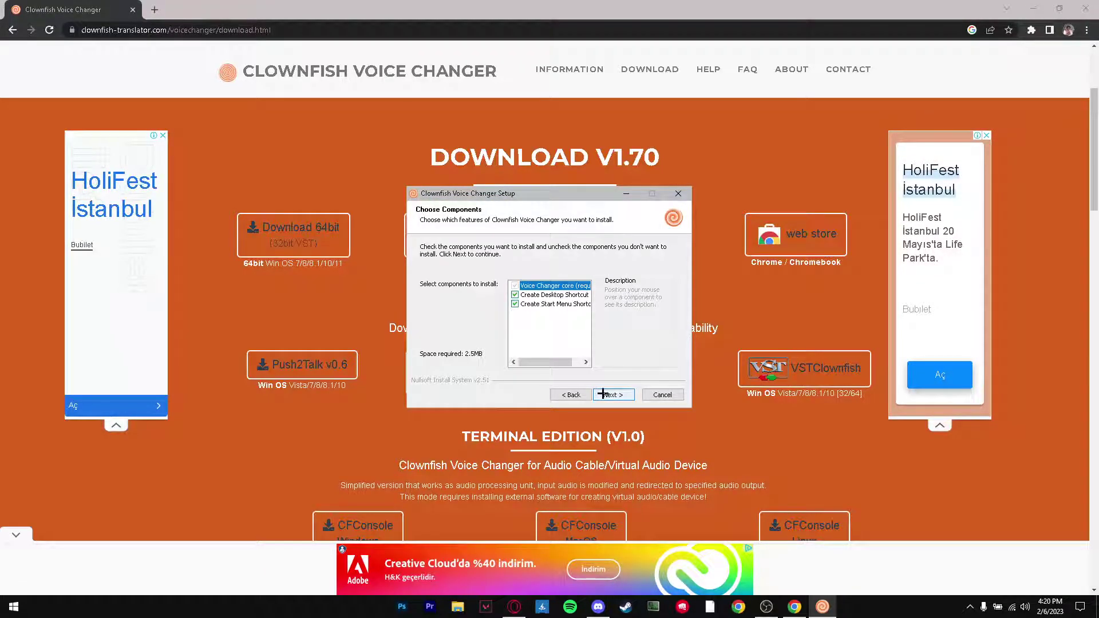
pyautogui.click(603, 394)
pyautogui.click(603, 394)
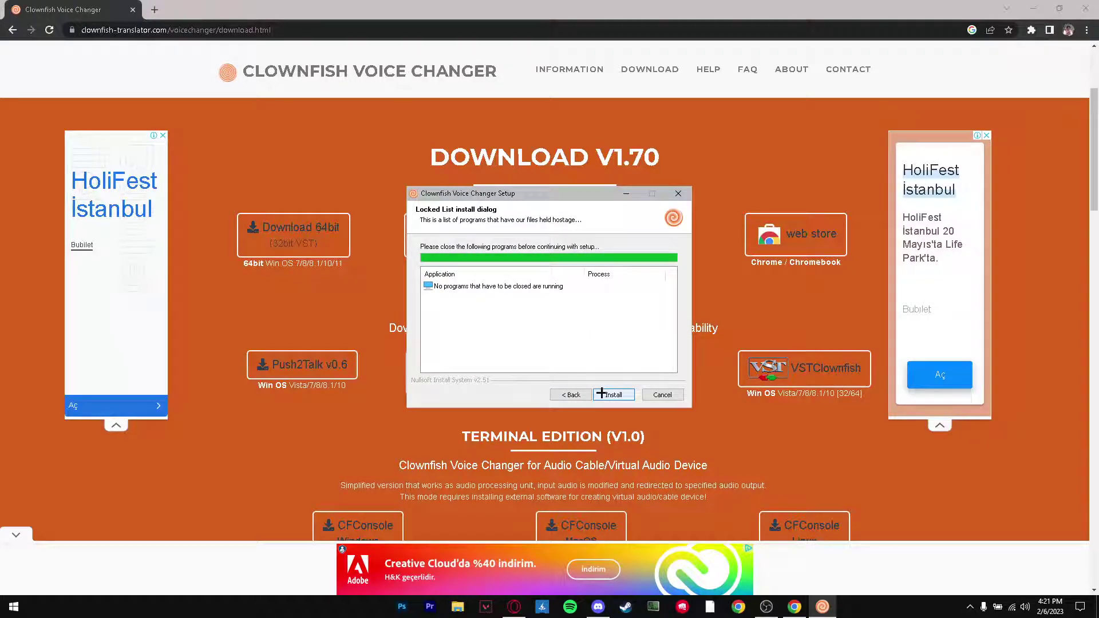
pyautogui.click(611, 395)
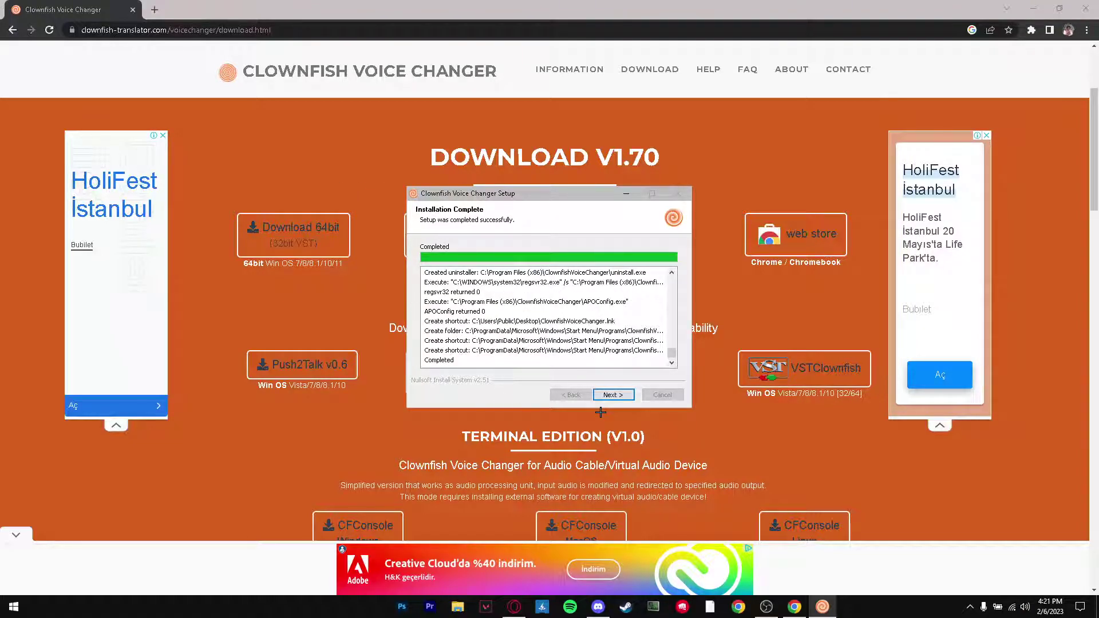
pyautogui.click(615, 396)
pyautogui.click(612, 396)
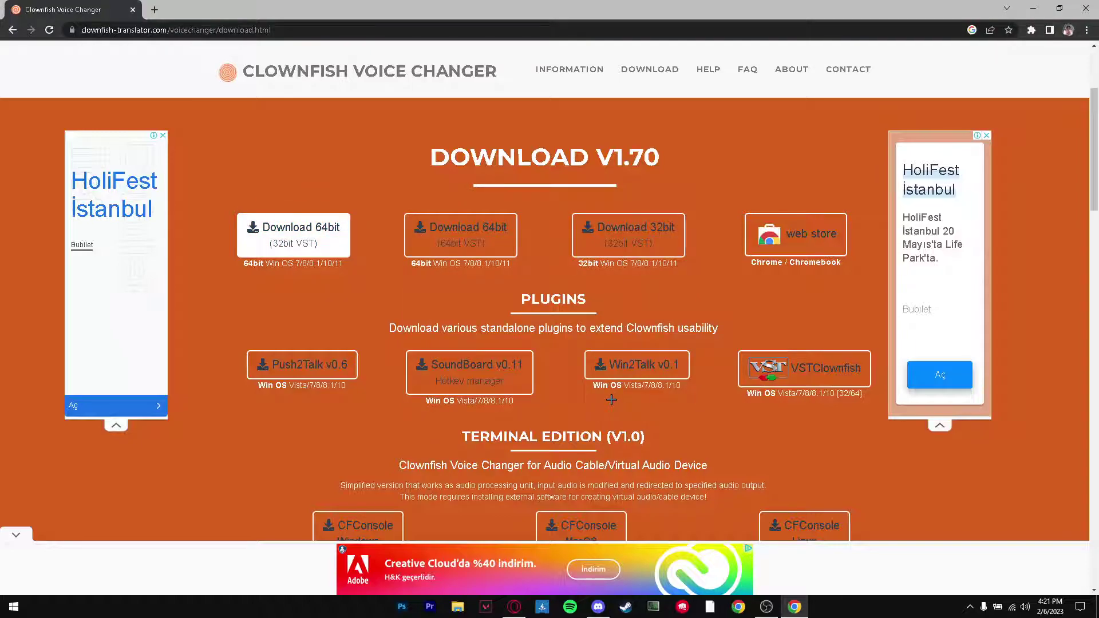
# Step: Launch ClownfishVoiceChanger from the Start menu's recently added apps
pyautogui.click(970, 607)
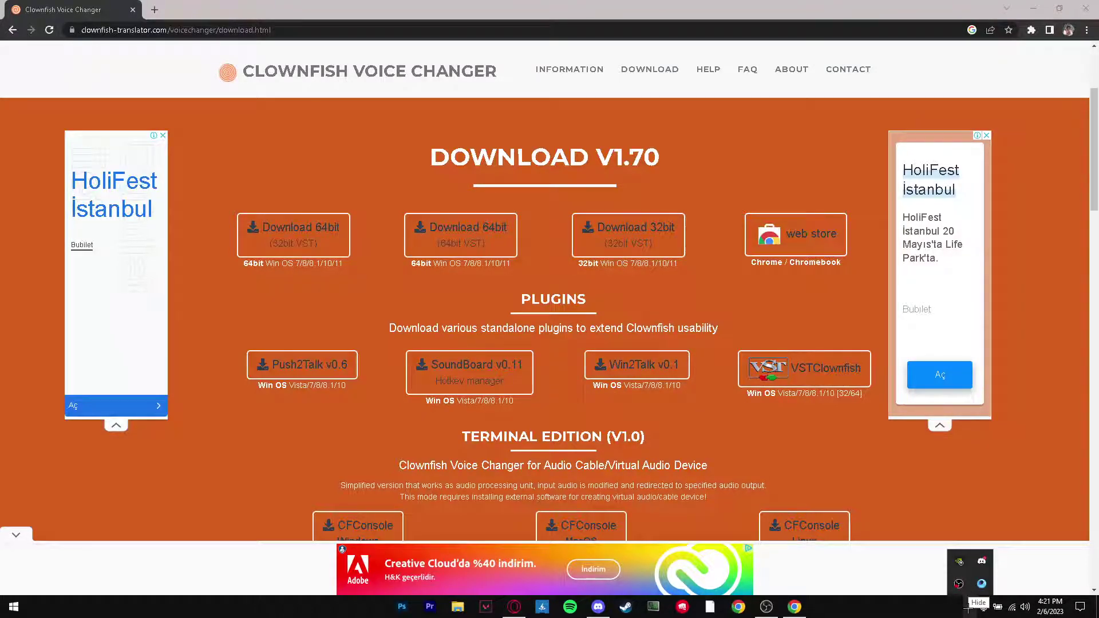
pyautogui.click(969, 607)
pyautogui.click(12, 608)
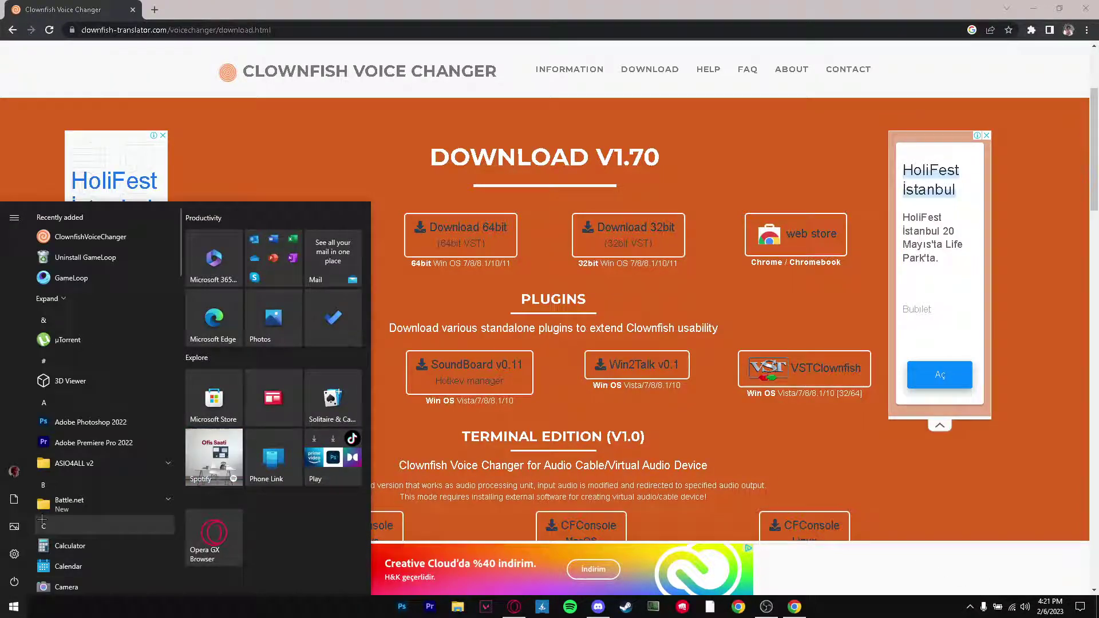
pyautogui.click(80, 240)
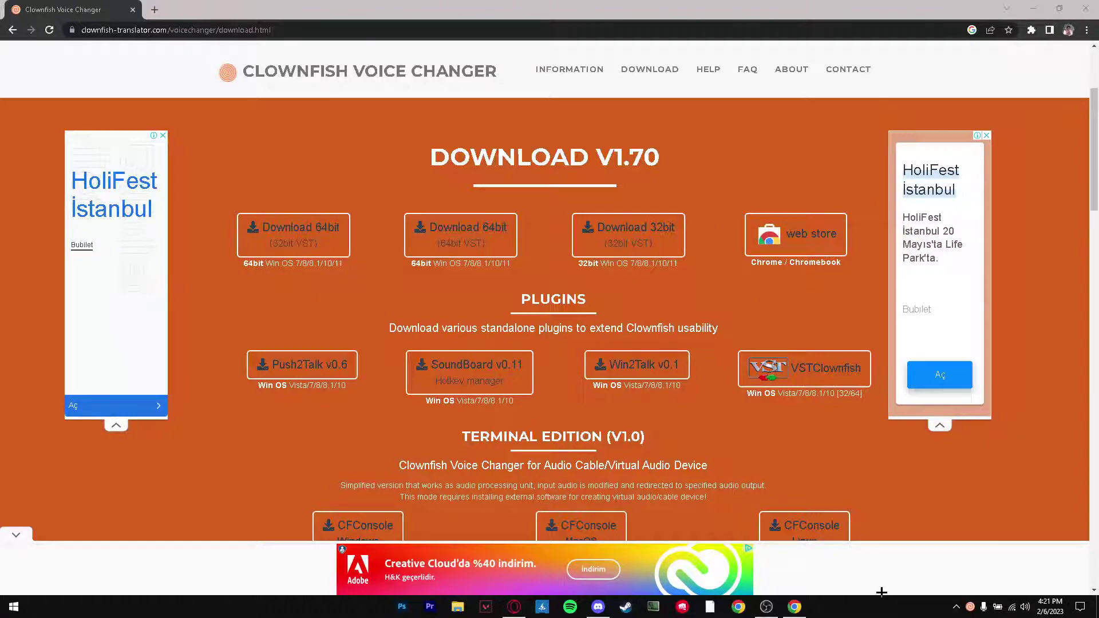
# Step: Open the Set Voice Changer window from the Clownfish tray icon menu
pyautogui.rightClick(970, 607)
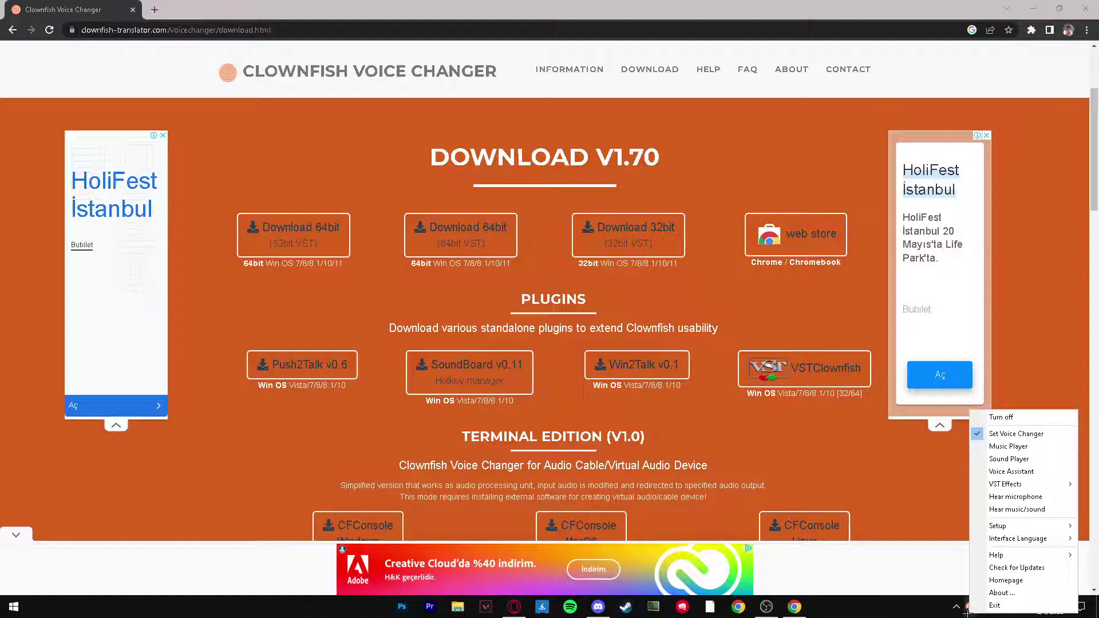
pyautogui.click(968, 610)
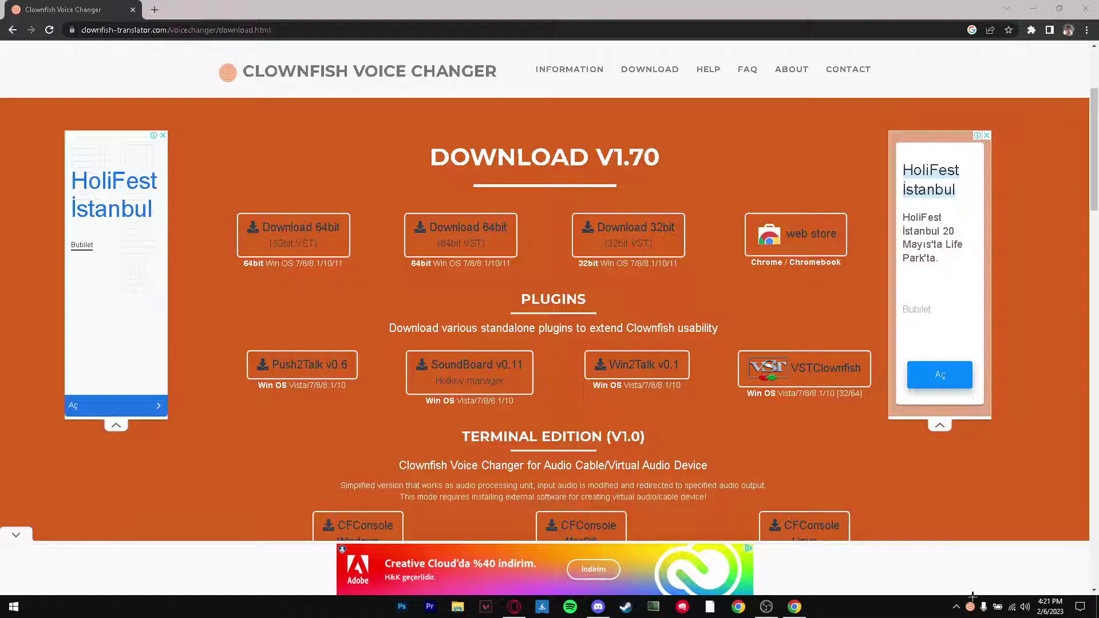
pyautogui.rightClick(970, 606)
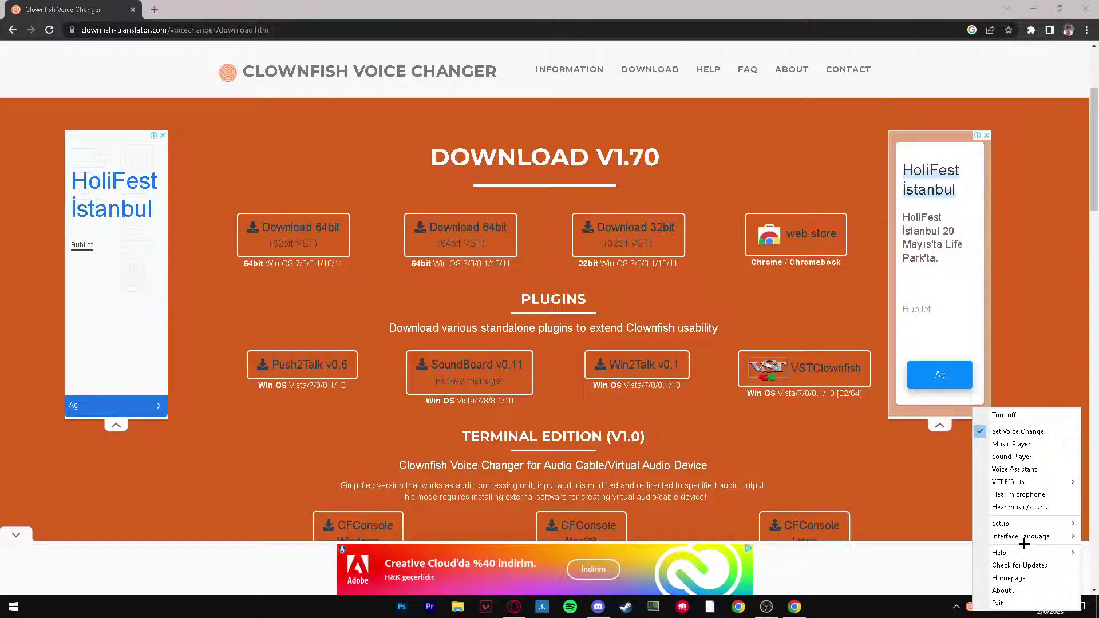
pyautogui.click(1008, 431)
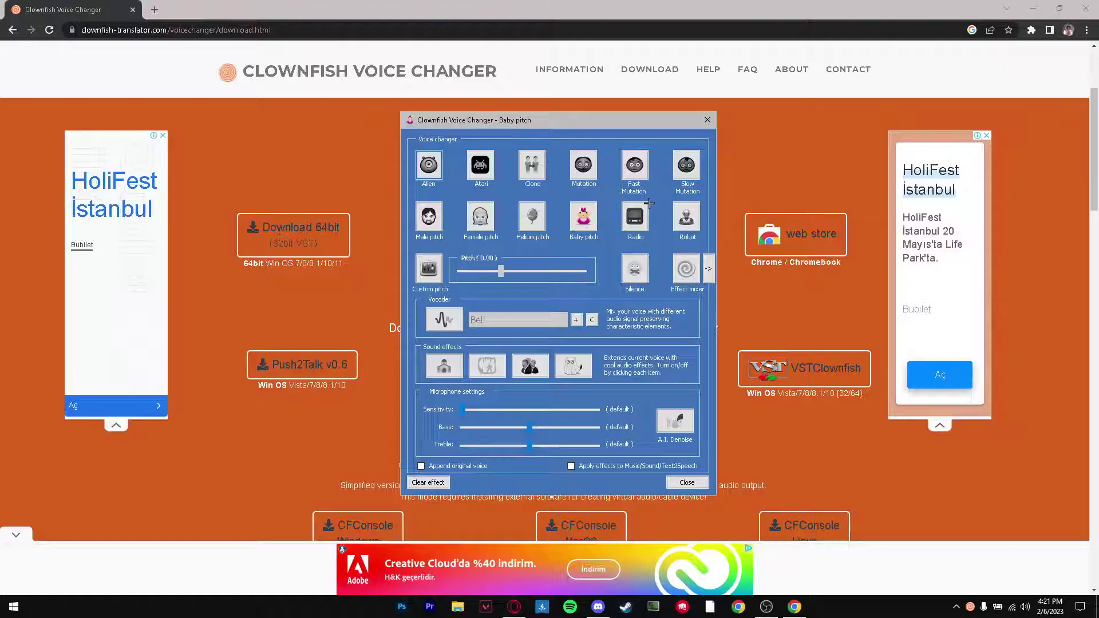
pyautogui.rightClick(970, 607)
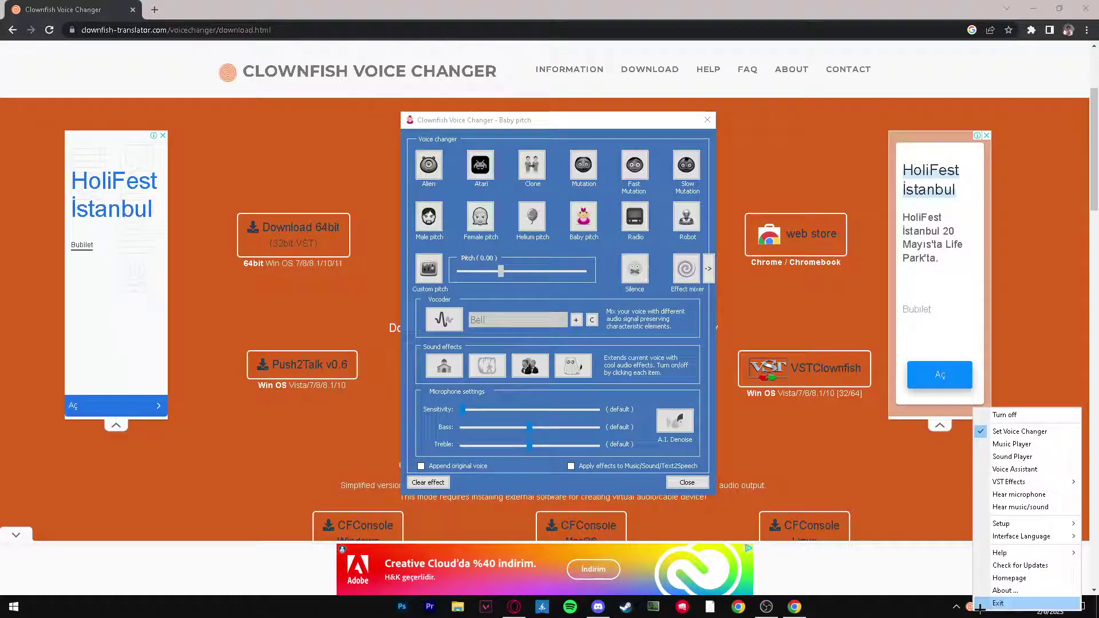
pyautogui.moveTo(1020, 522)
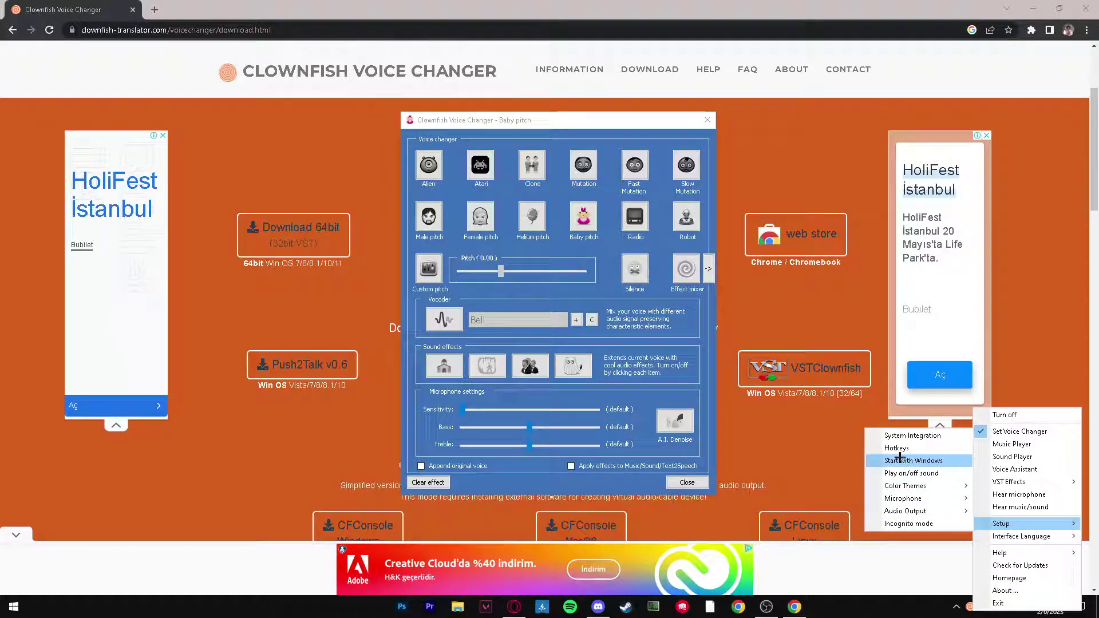
pyautogui.moveTo(909, 485)
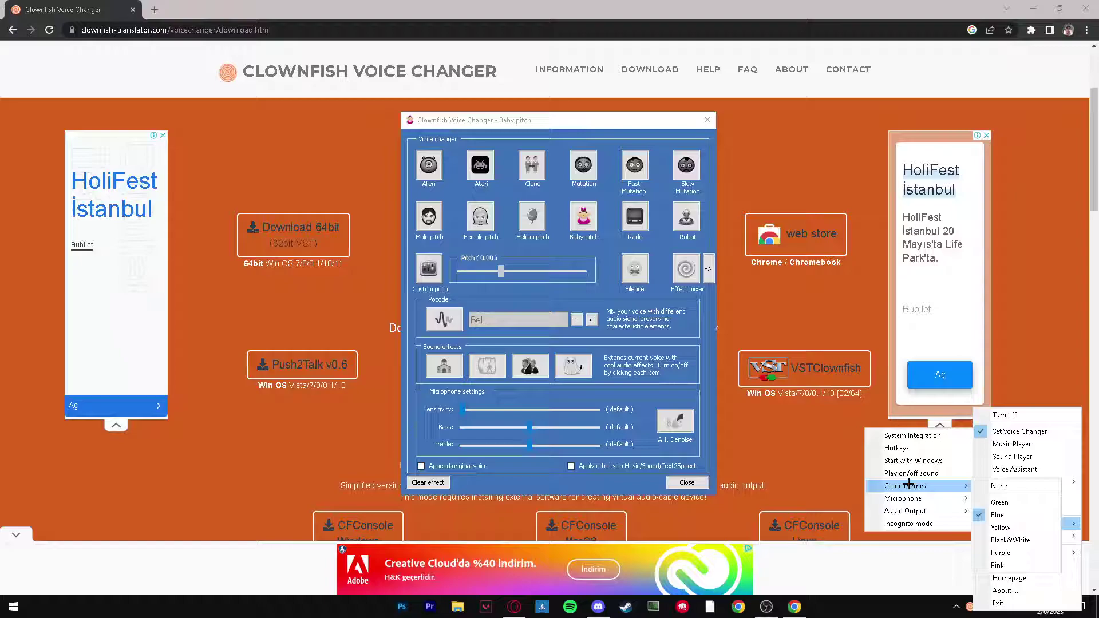
pyautogui.click(1002, 502)
pyautogui.rightClick(971, 611)
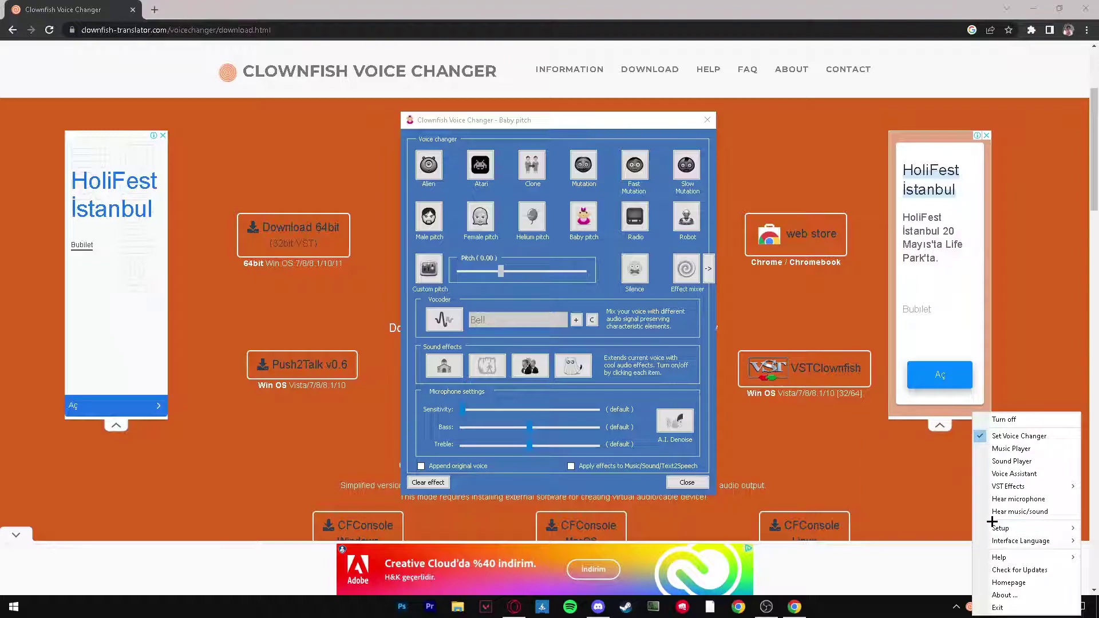
pyautogui.moveTo(945, 491)
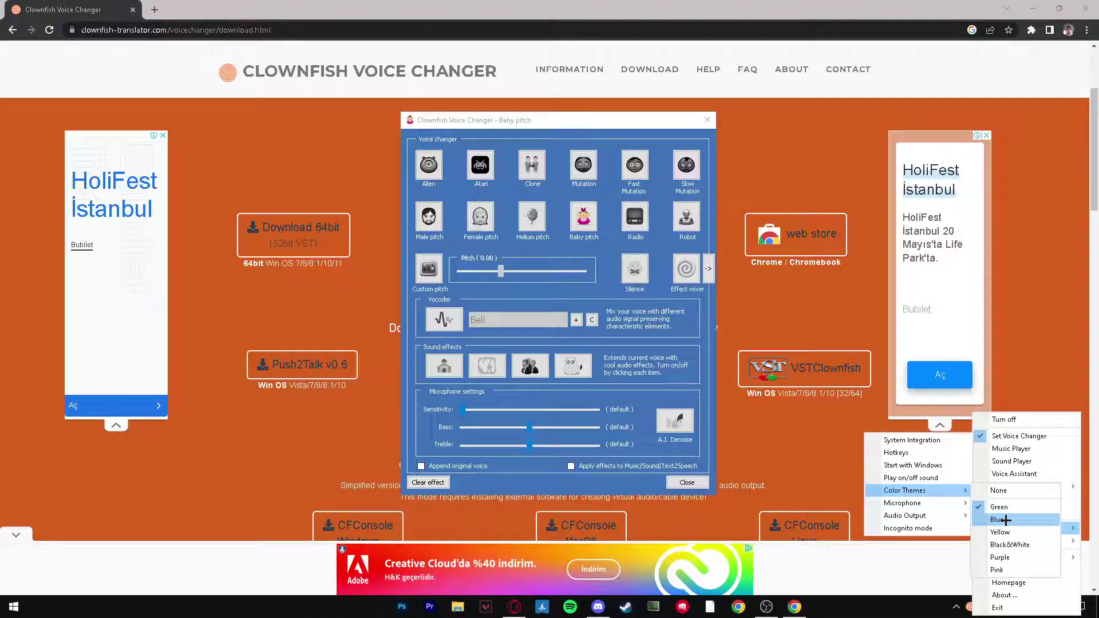
pyautogui.click(1002, 521)
pyautogui.rightClick(970, 607)
pyautogui.moveTo(997, 553)
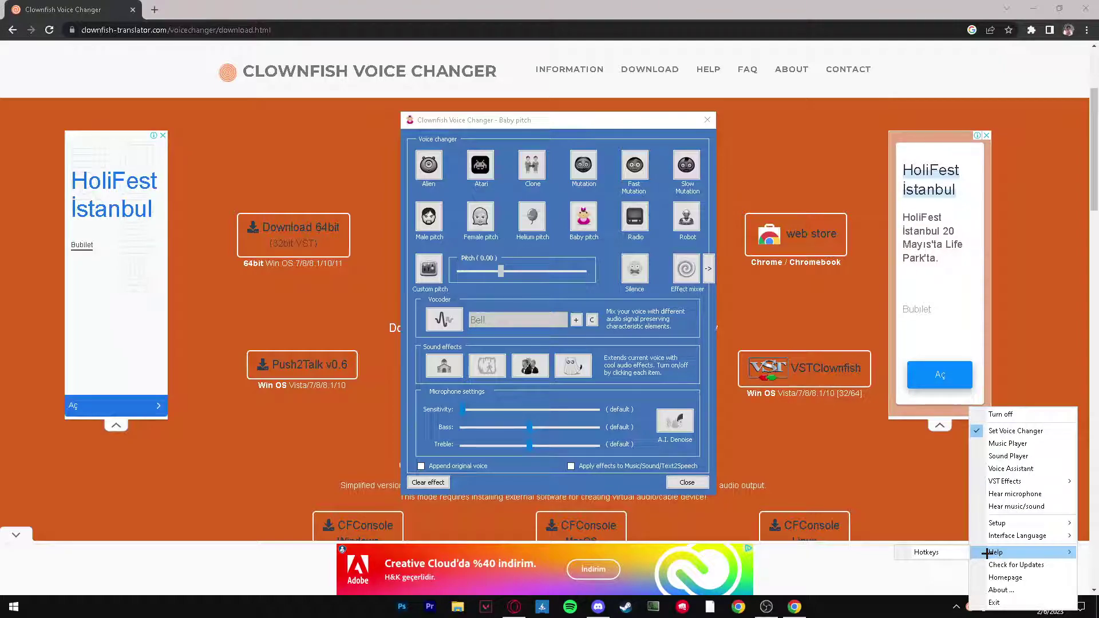
pyautogui.click(986, 494)
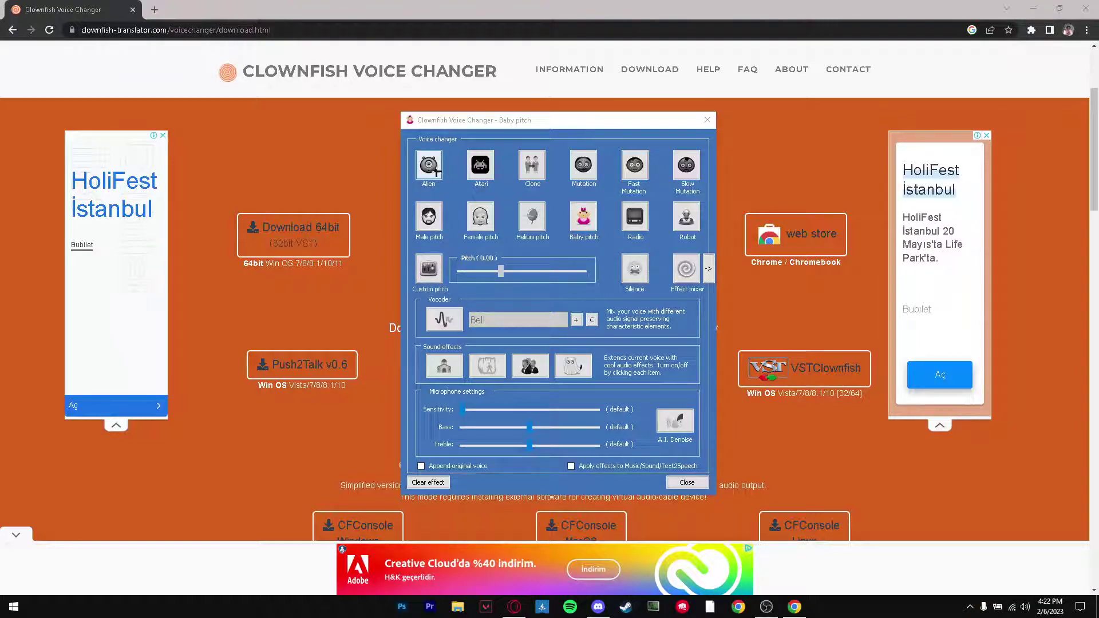
# Step: Clear the Baby pitch effect and toggle Hear microphone from the Clownfish tray menu
pyautogui.click(434, 482)
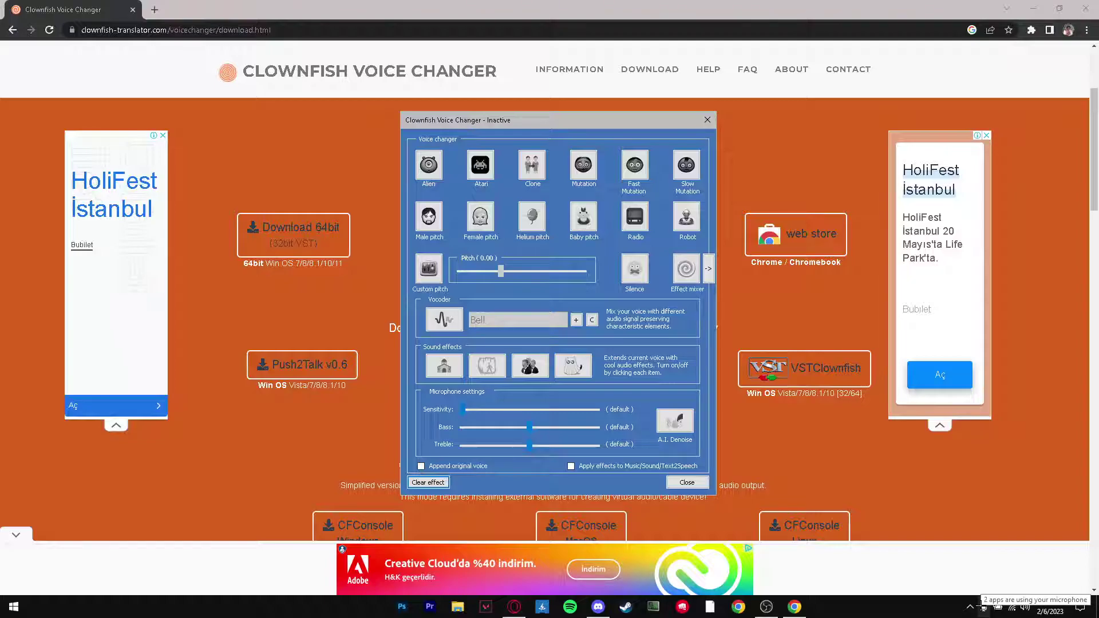
pyautogui.click(983, 607)
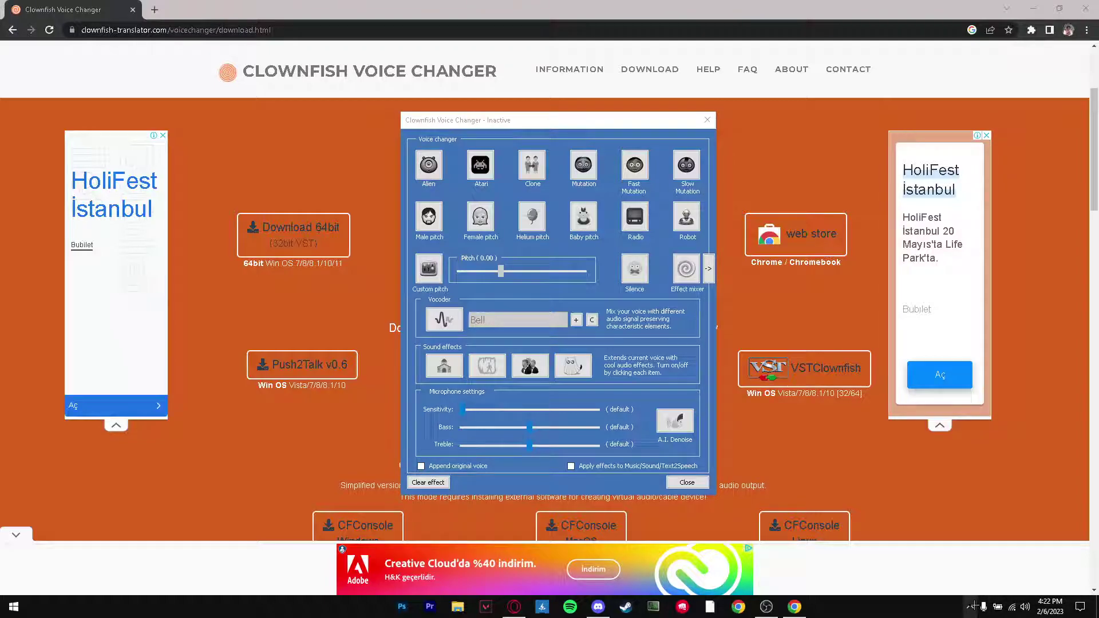
pyautogui.click(970, 607)
pyautogui.rightClick(969, 584)
pyautogui.click(1008, 473)
pyautogui.click(682, 334)
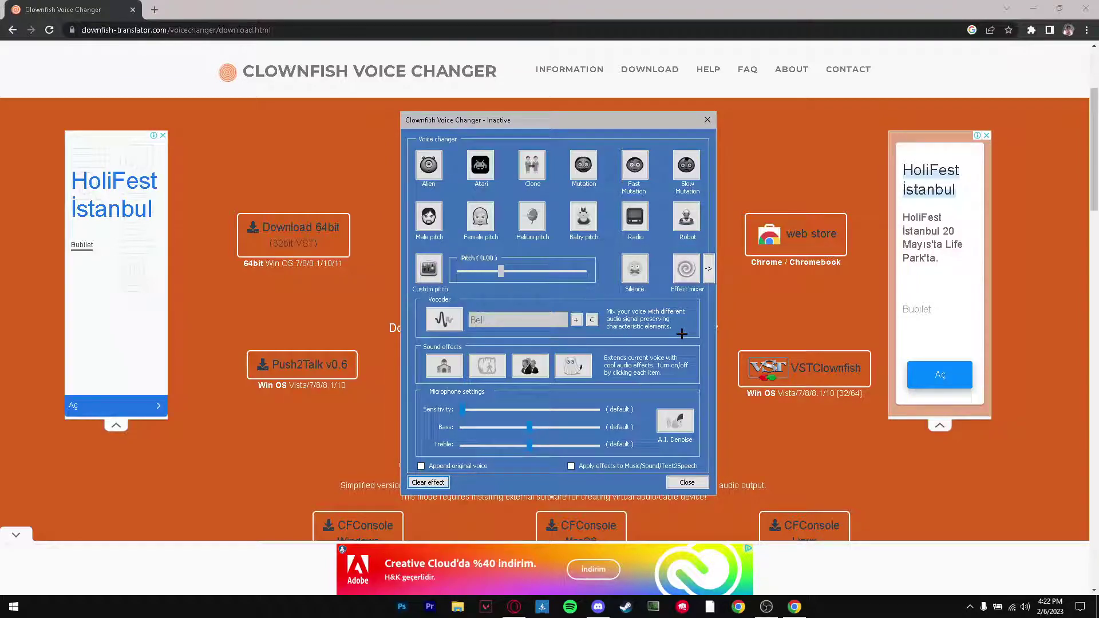
pyautogui.click(442, 484)
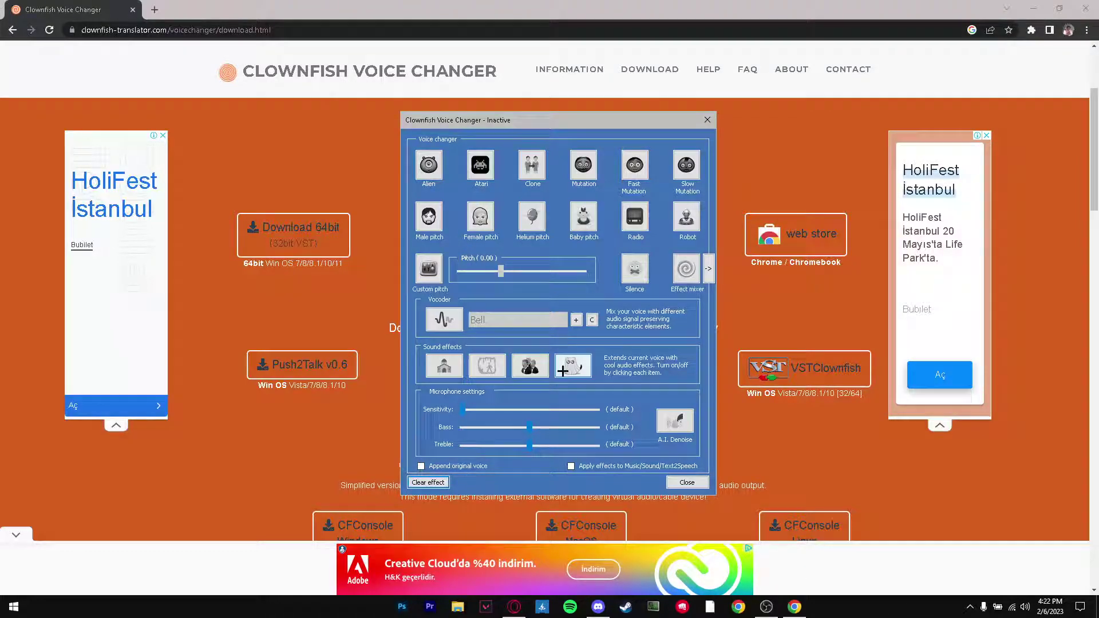
# Step: Apply the Male pitch voice and turn on Hear microphone from the tray menu
pyautogui.click(416, 215)
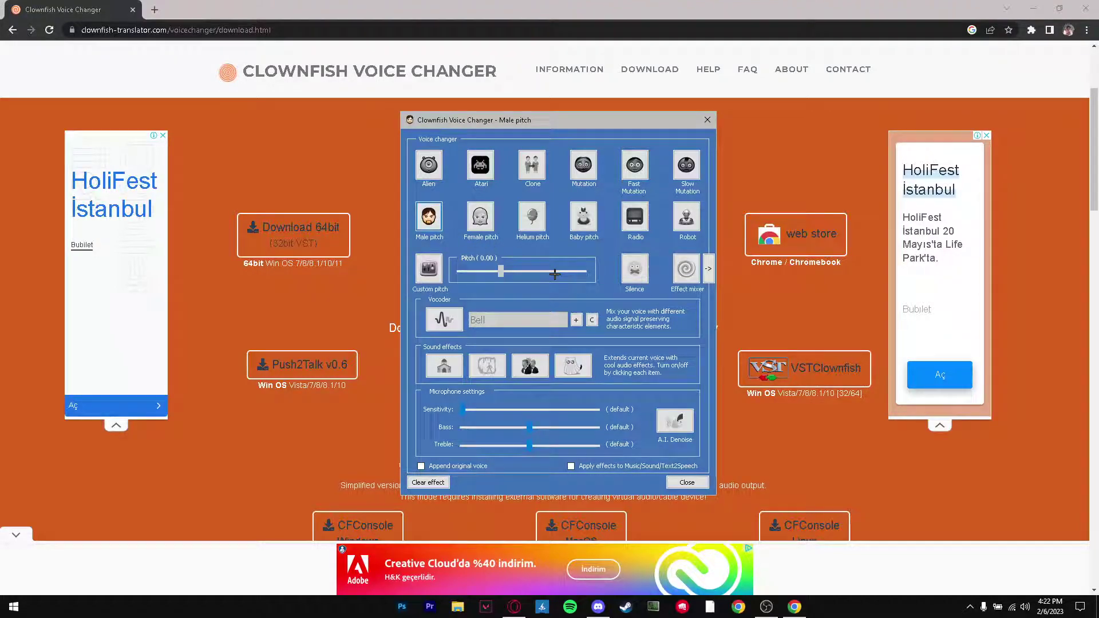
pyautogui.click(971, 608)
pyautogui.rightClick(970, 585)
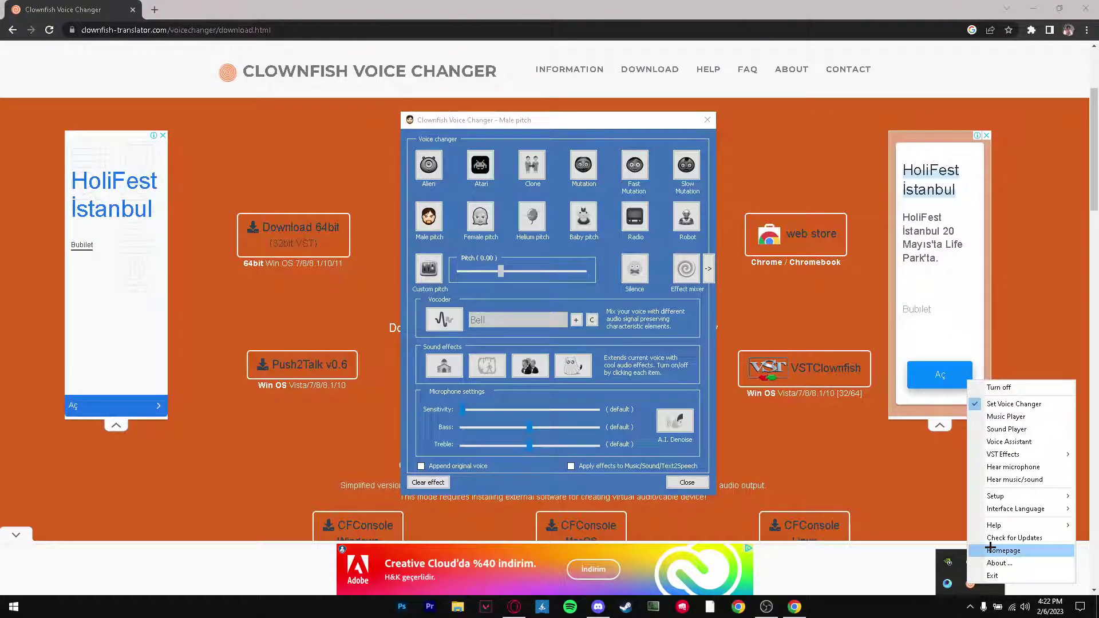
pyautogui.moveTo(997, 495)
pyautogui.click(1002, 471)
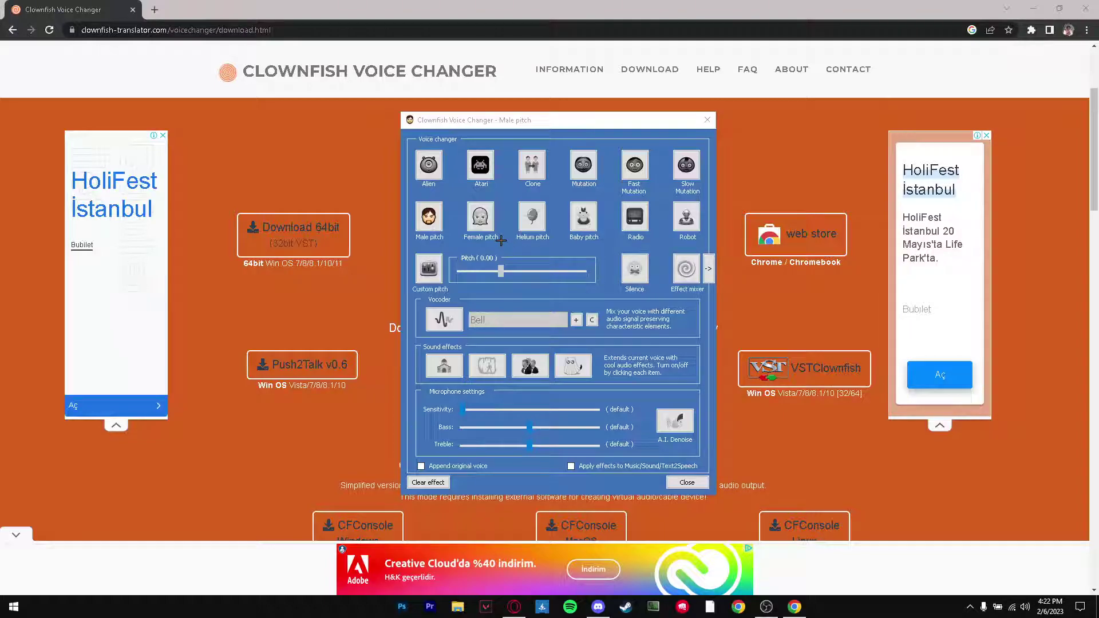
# Step: Try the Female pitch voice, clear it, and turn Hear microphone off
pyautogui.click(481, 223)
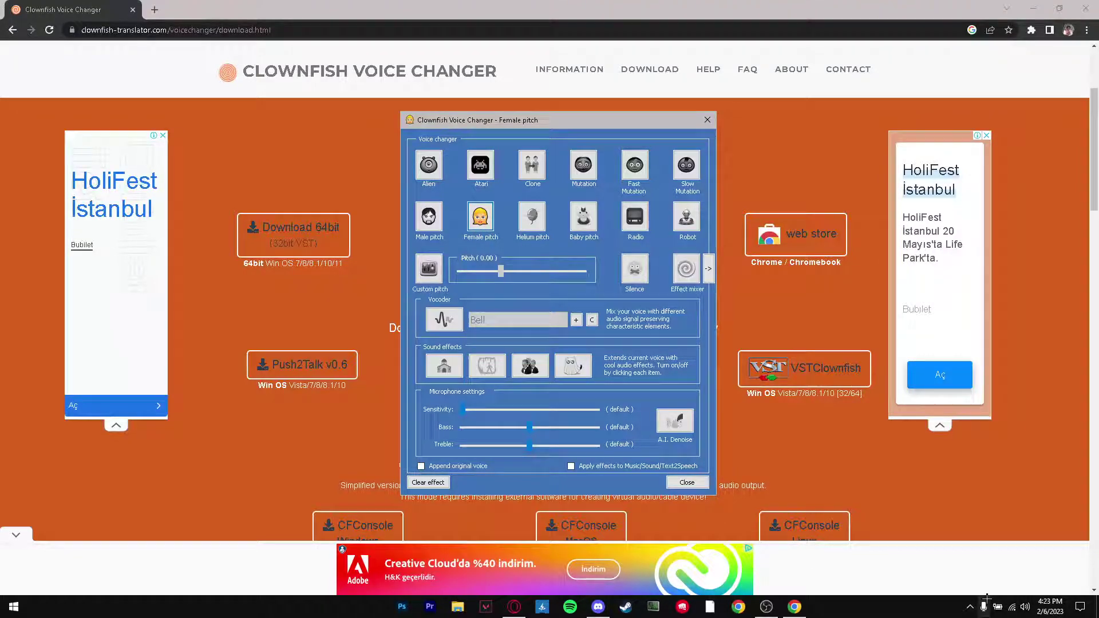
pyautogui.click(429, 482)
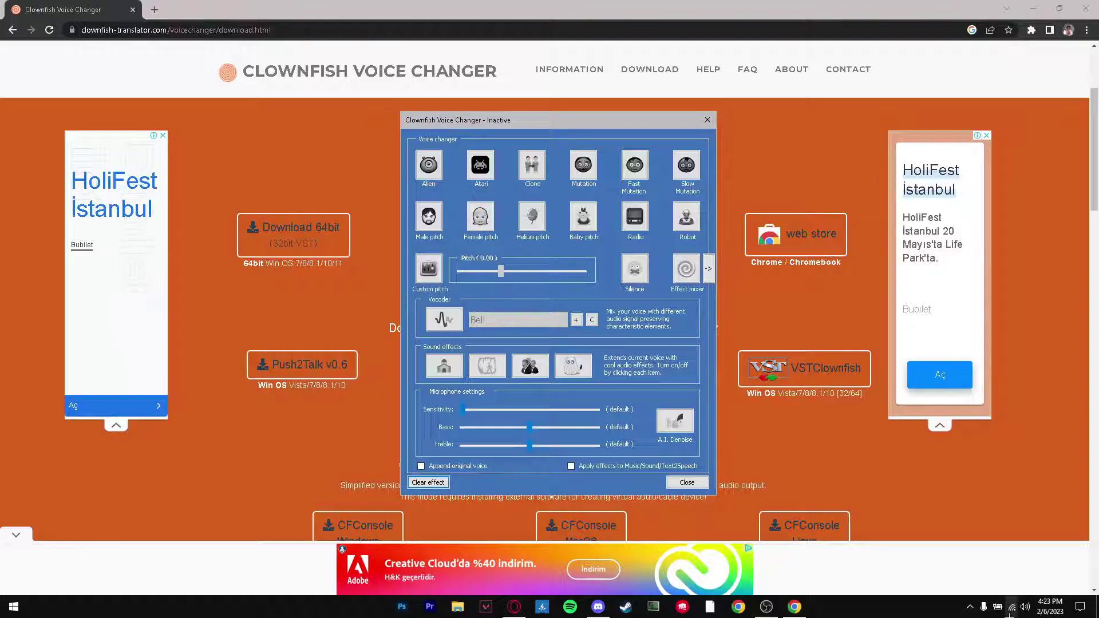
pyautogui.click(970, 607)
pyautogui.rightClick(968, 583)
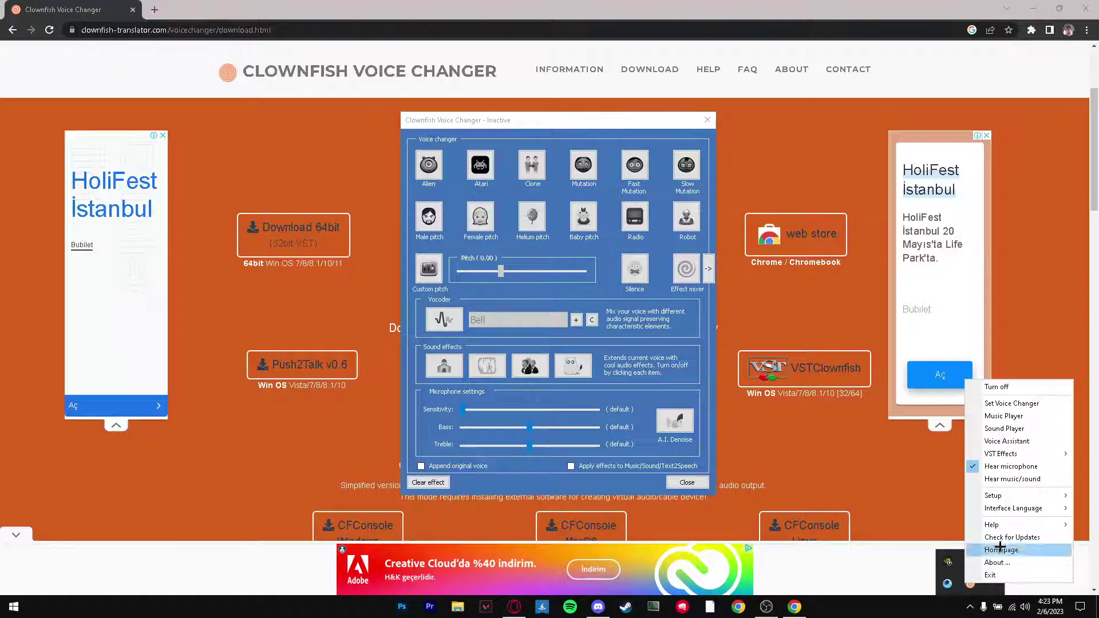
pyautogui.click(1008, 469)
# Step: Try Mutation, Fast and Slow Mutation, Old radio, Robot, Clone, Alien and Atari, then clear the effect
pyautogui.click(583, 164)
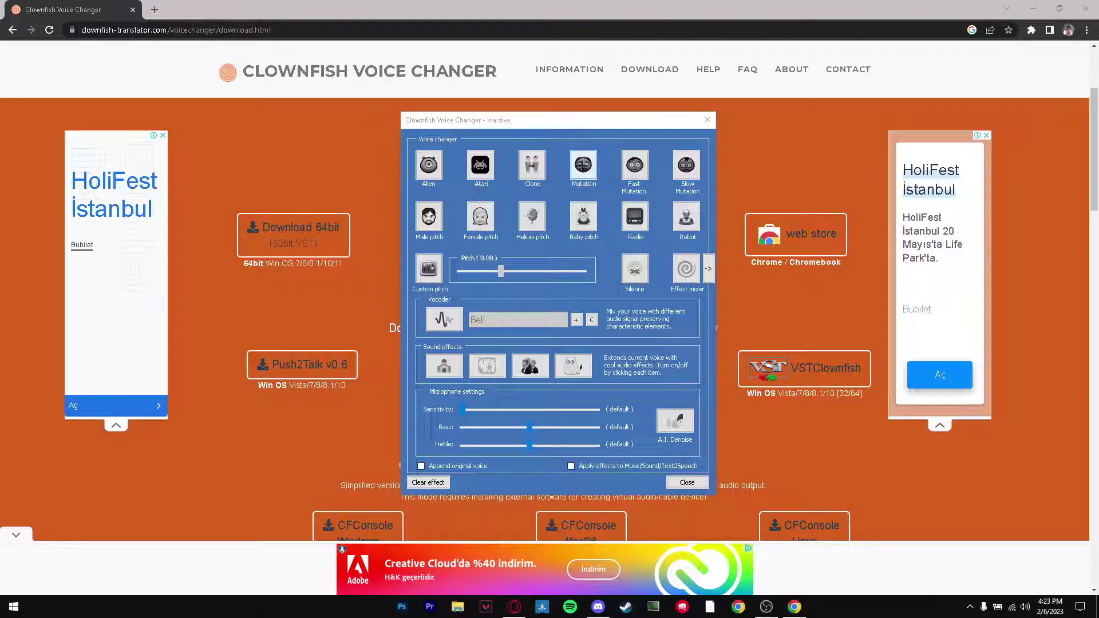
pyautogui.click(639, 161)
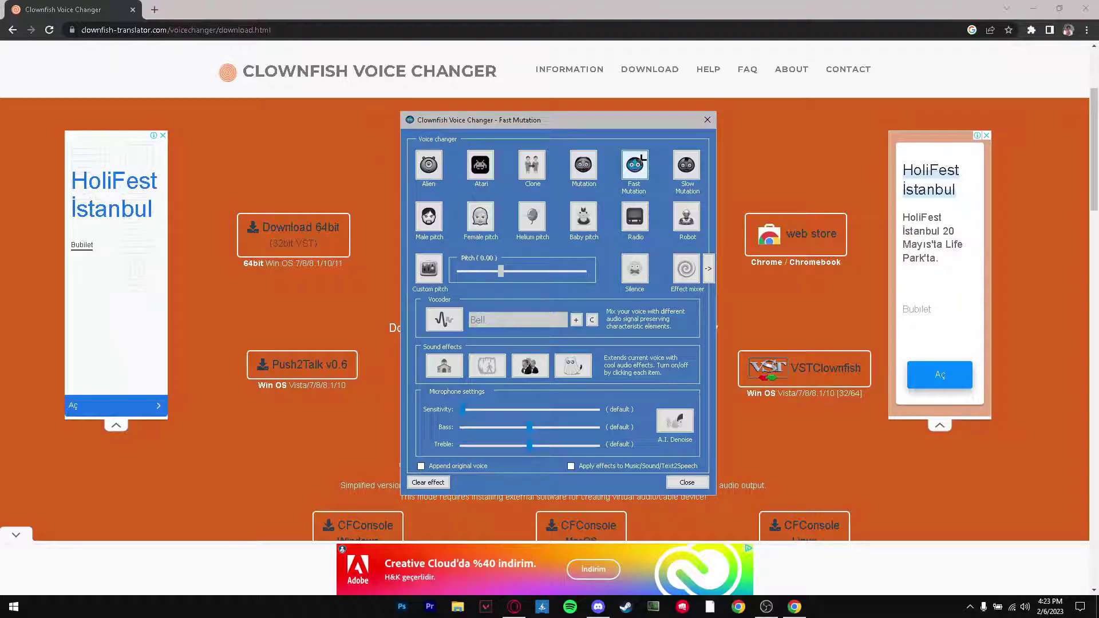
pyautogui.click(687, 165)
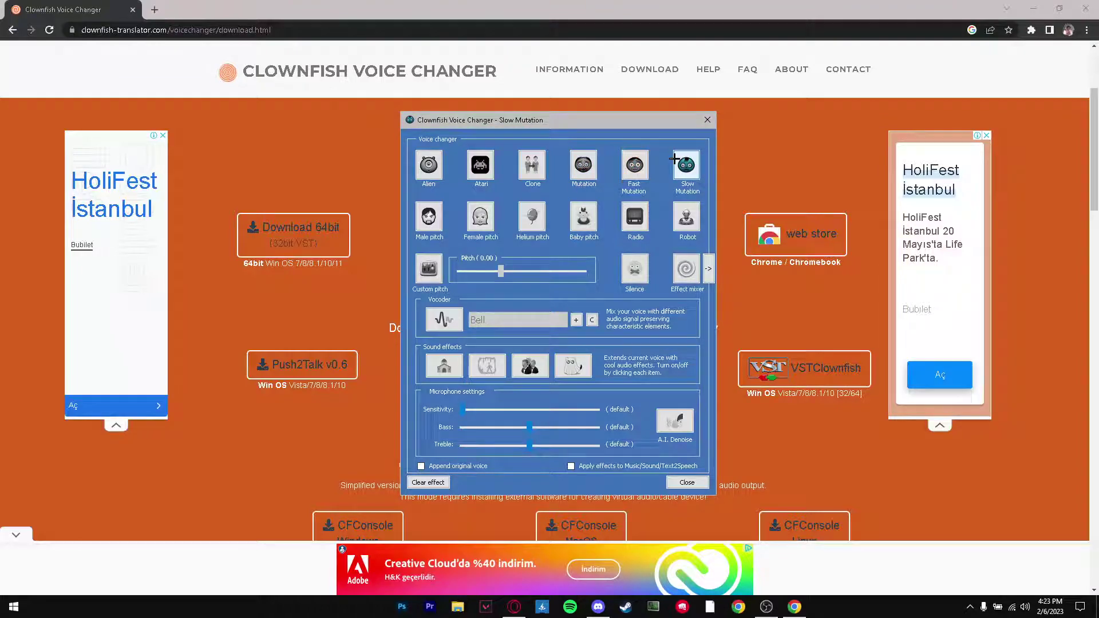
pyautogui.click(622, 205)
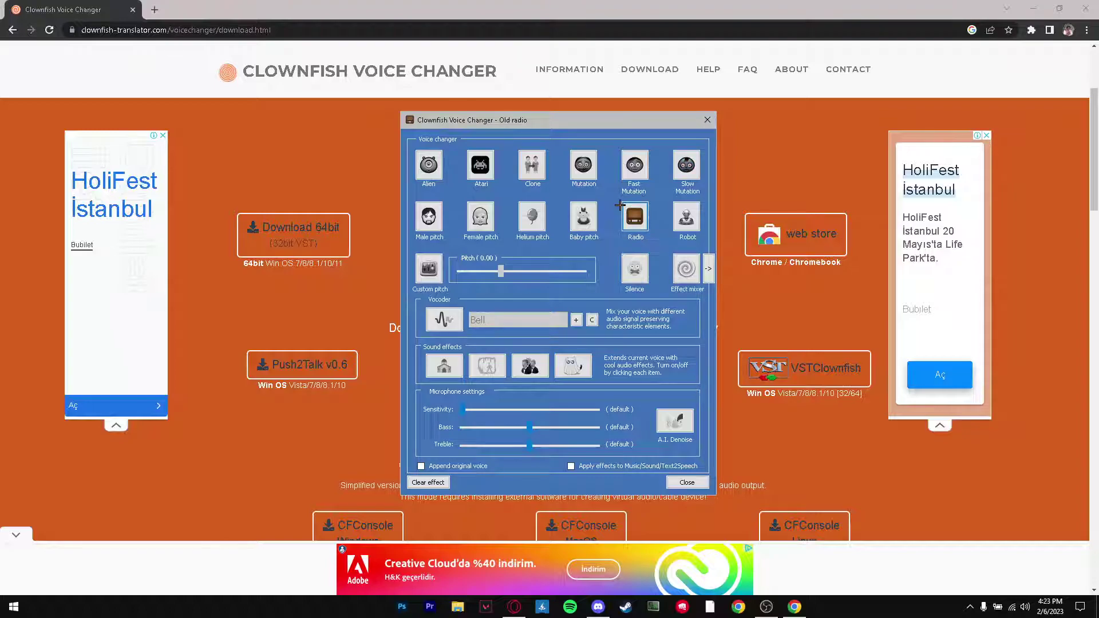
pyautogui.click(687, 217)
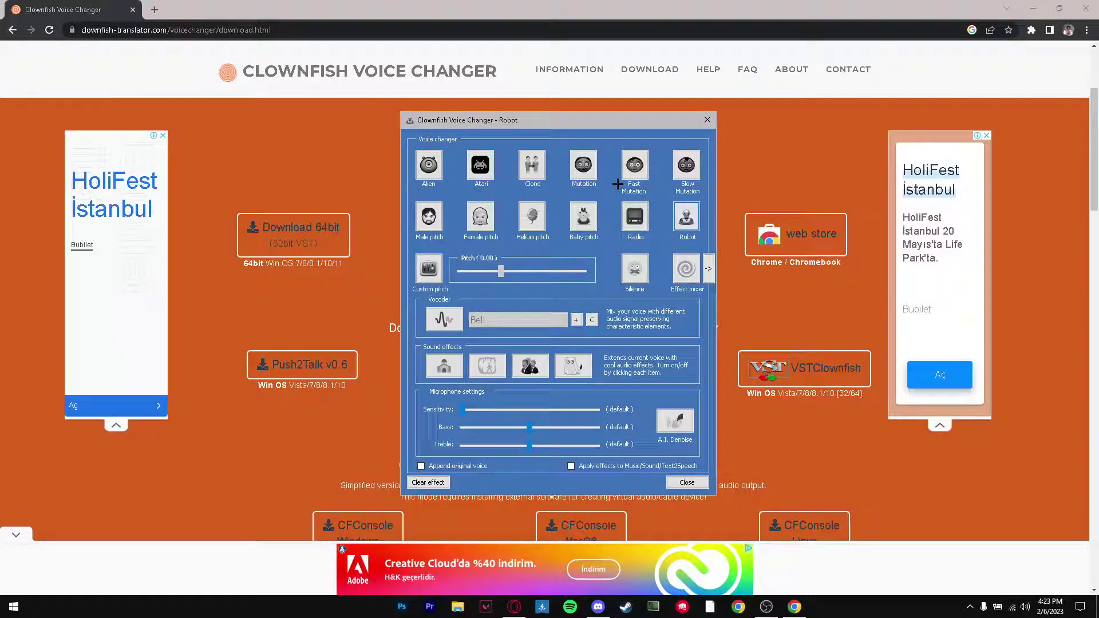
pyautogui.click(532, 165)
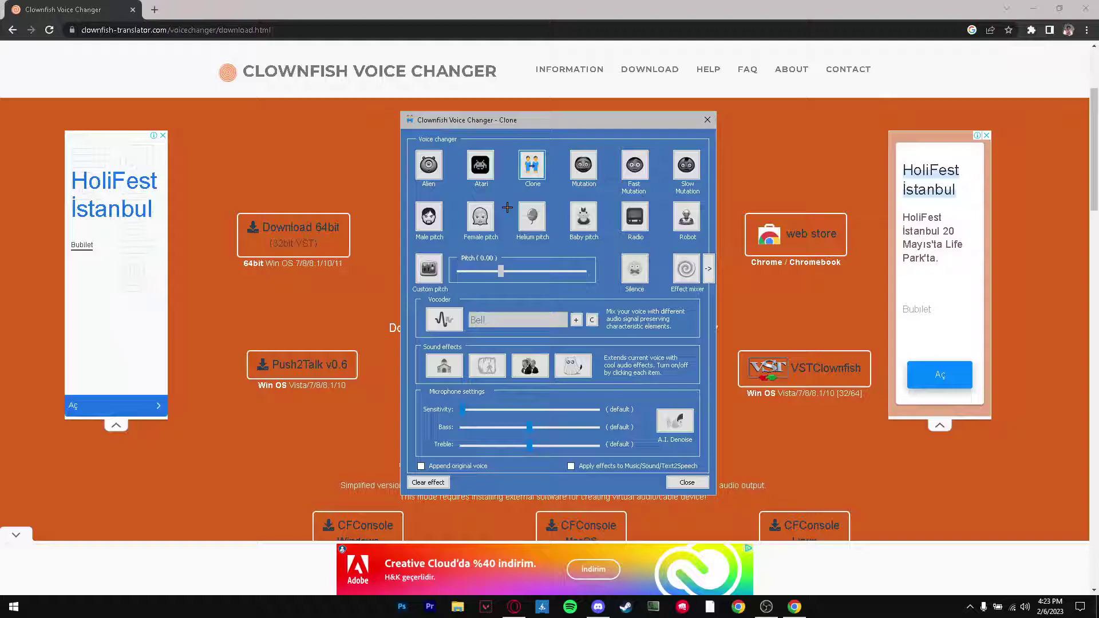
pyautogui.click(427, 165)
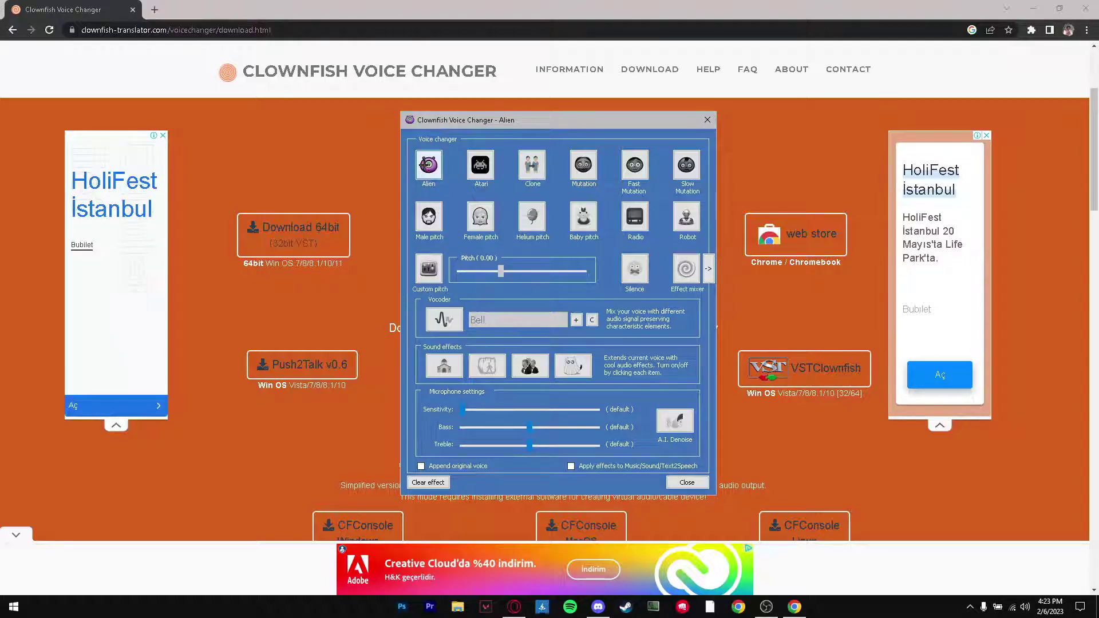
pyautogui.click(481, 165)
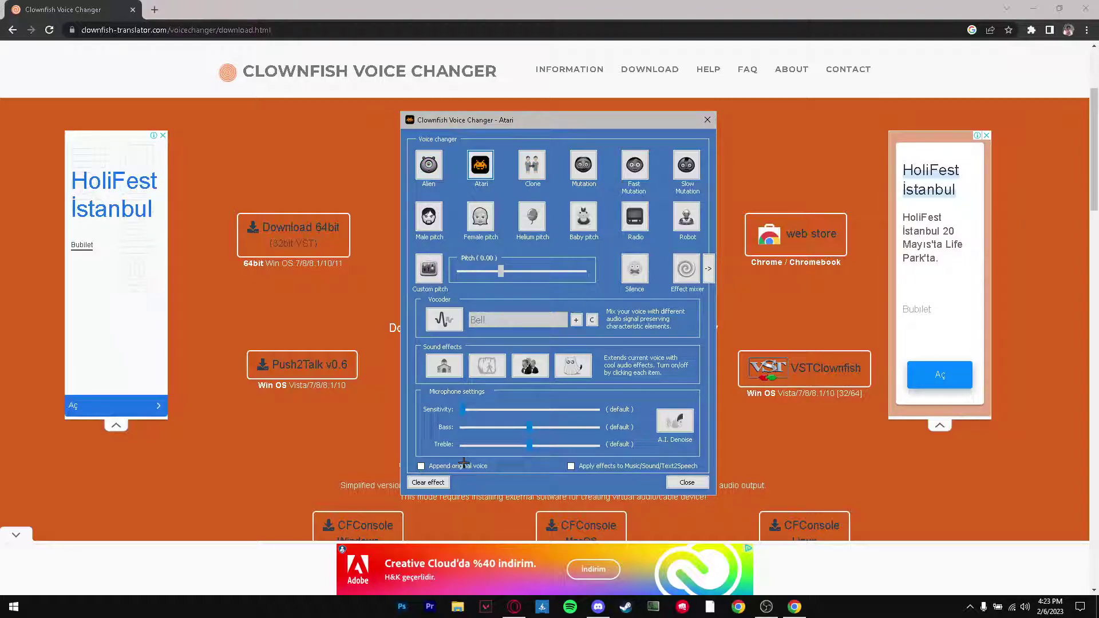
pyautogui.click(429, 483)
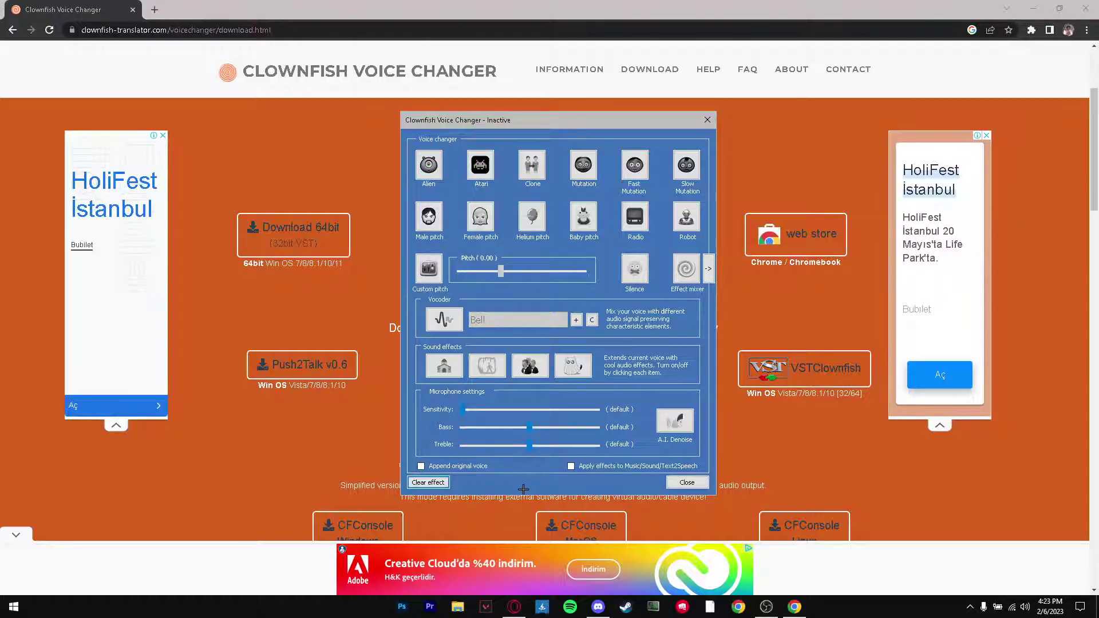
# Step: Switch to the Custom pitch voice and toggle Hear microphone from the tray menu
pyautogui.click(428, 267)
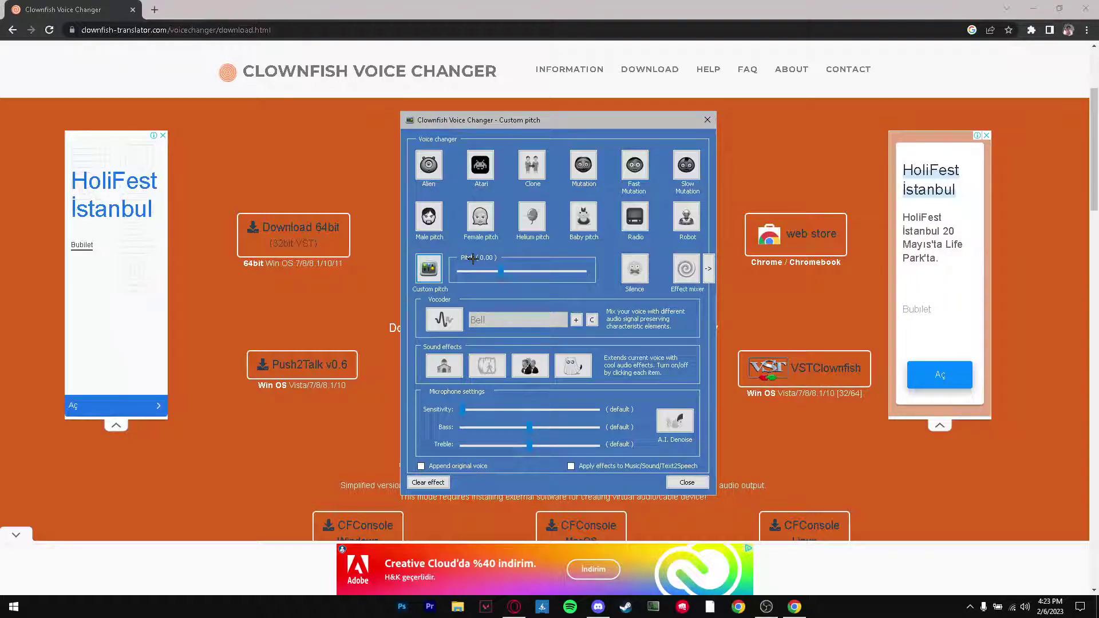
pyautogui.click(970, 607)
pyautogui.rightClick(969, 584)
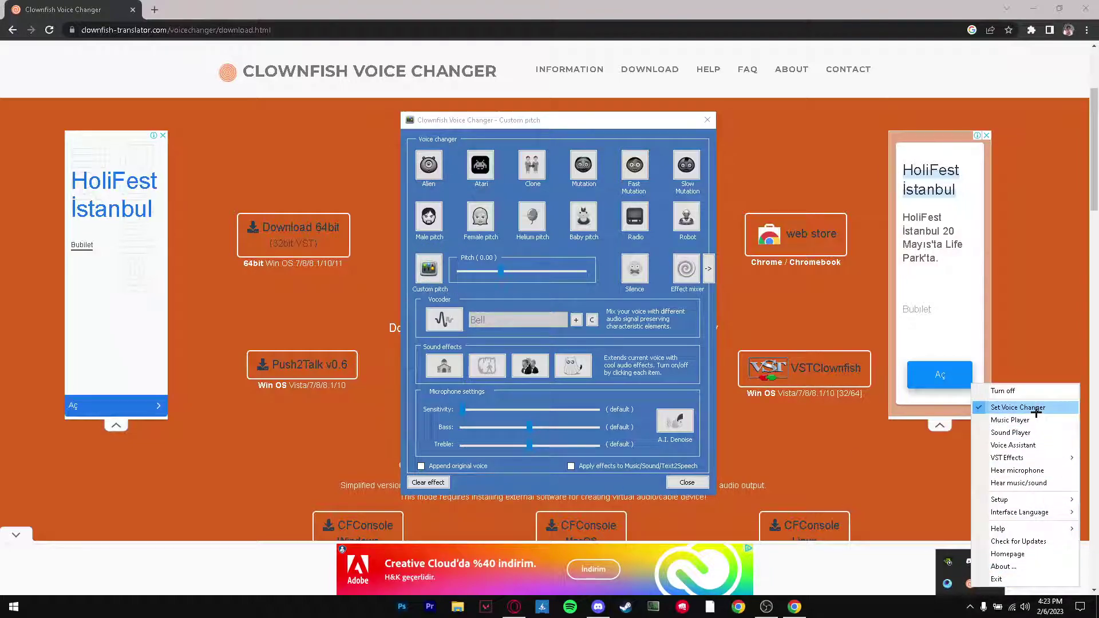
pyautogui.click(1031, 471)
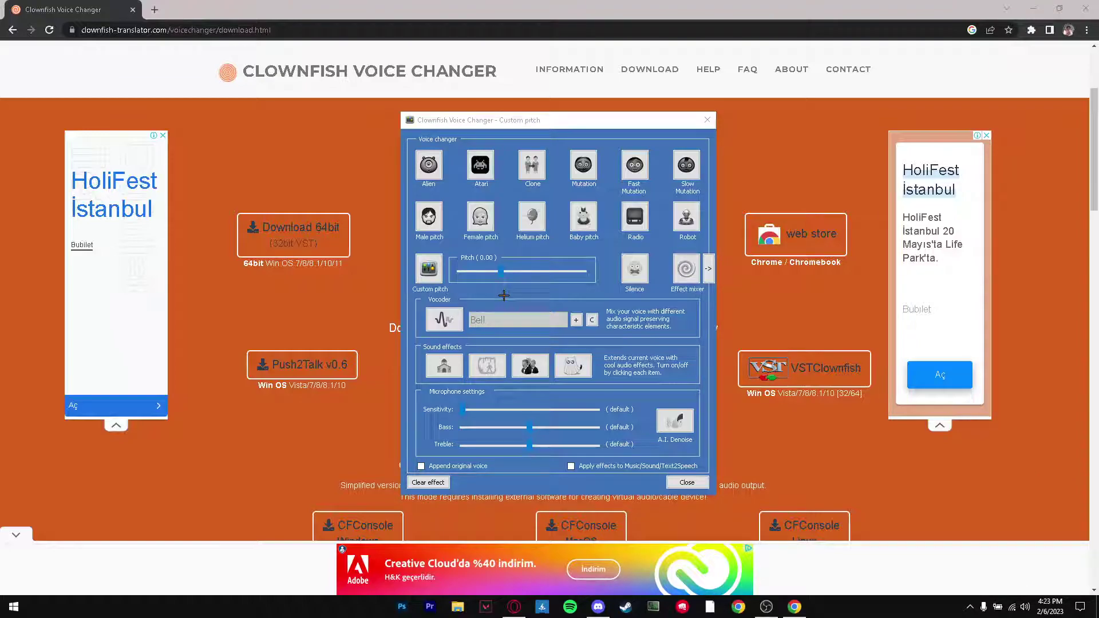
# Step: Drag the custom pitch slider back and forth, settling it at about 7.50
pyautogui.moveTo(501, 272); pyautogui.dragTo(483, 273)
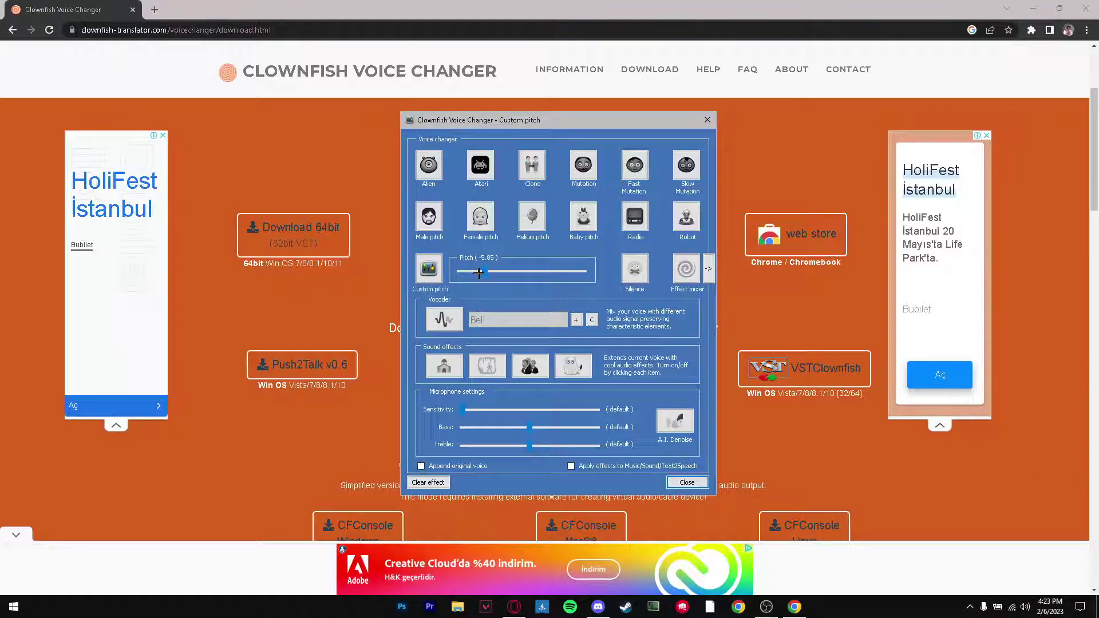
pyautogui.moveTo(485, 273); pyautogui.dragTo(497, 272)
pyautogui.moveTo(497, 272); pyautogui.dragTo(534, 271)
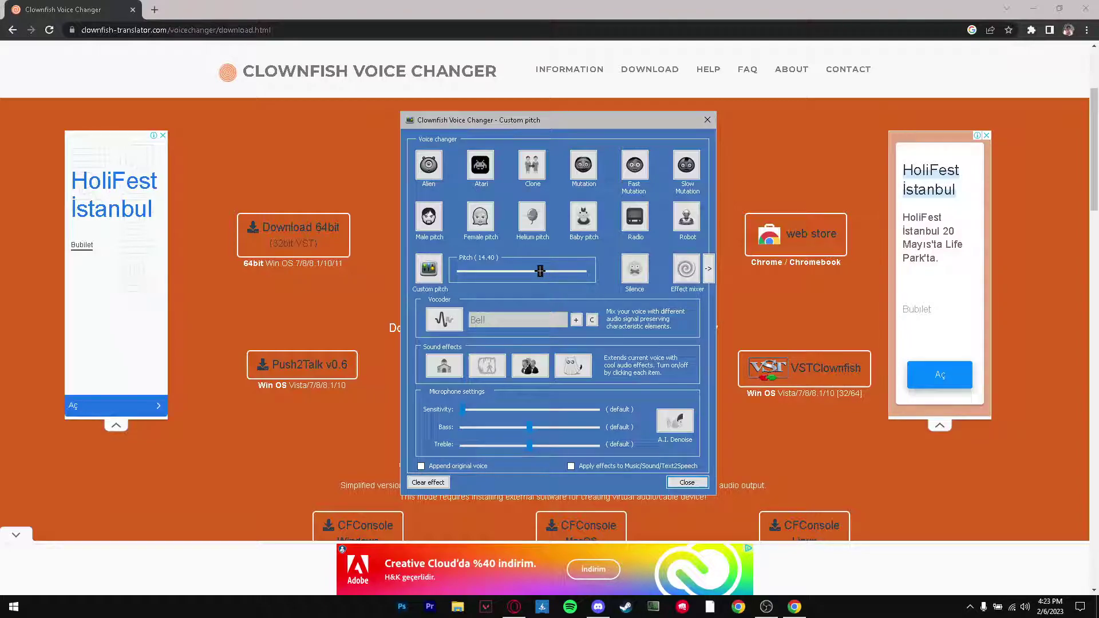
pyautogui.moveTo(540, 271); pyautogui.dragTo(511, 268)
pyautogui.moveTo(512, 268); pyautogui.dragTo(515, 268)
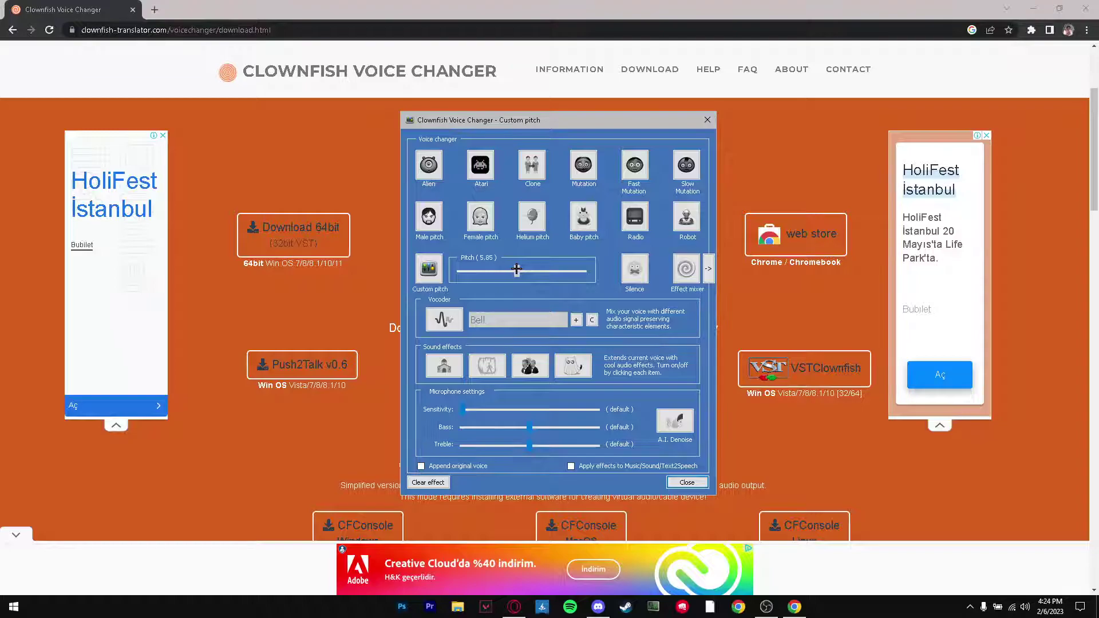
pyautogui.moveTo(518, 269); pyautogui.dragTo(521, 270)
# Step: Try the Silence voice, then return to Custom pitch and lower it to -1.25
pyautogui.click(635, 270)
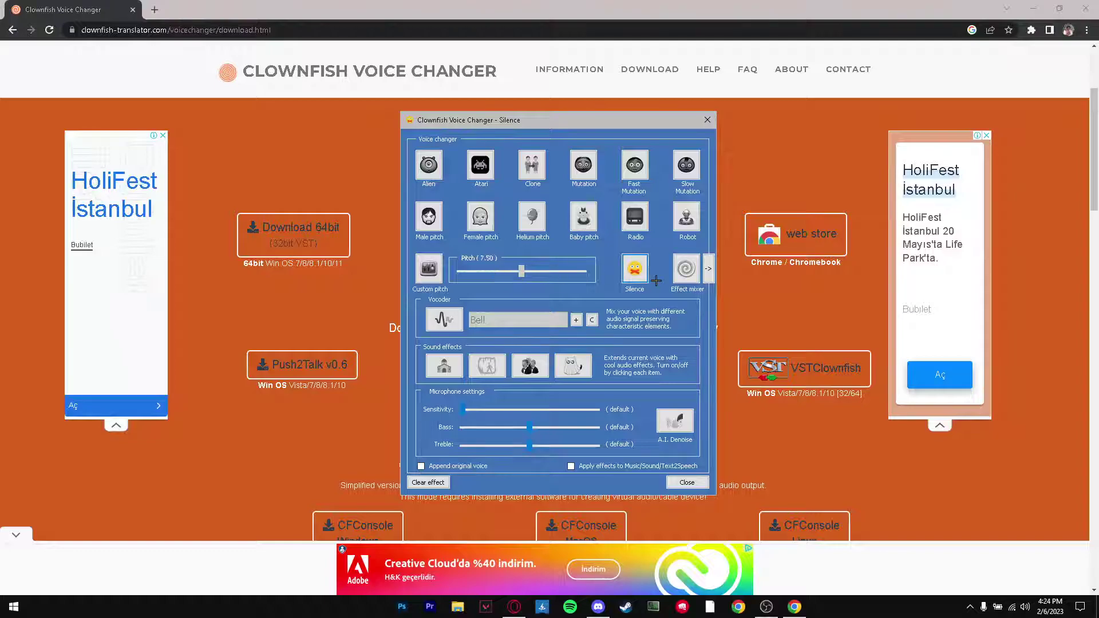
pyautogui.click(430, 279)
pyautogui.moveTo(521, 271); pyautogui.dragTo(497, 267)
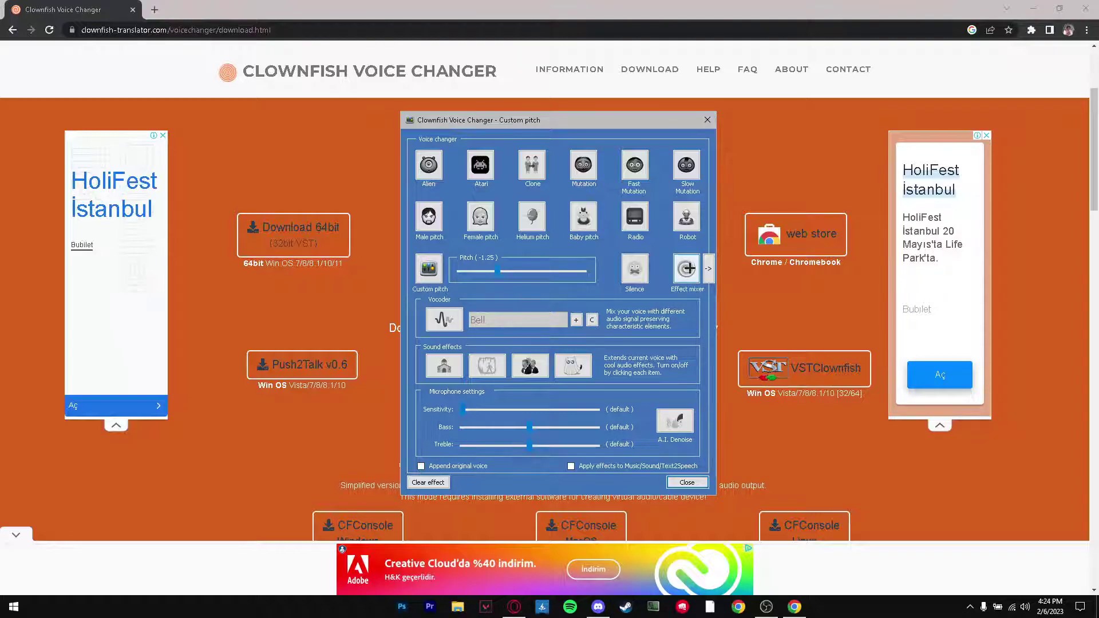
# Step: Set the effect mixer to Old radio then Male pitch, third slot None, and enable it
pyautogui.click(708, 268)
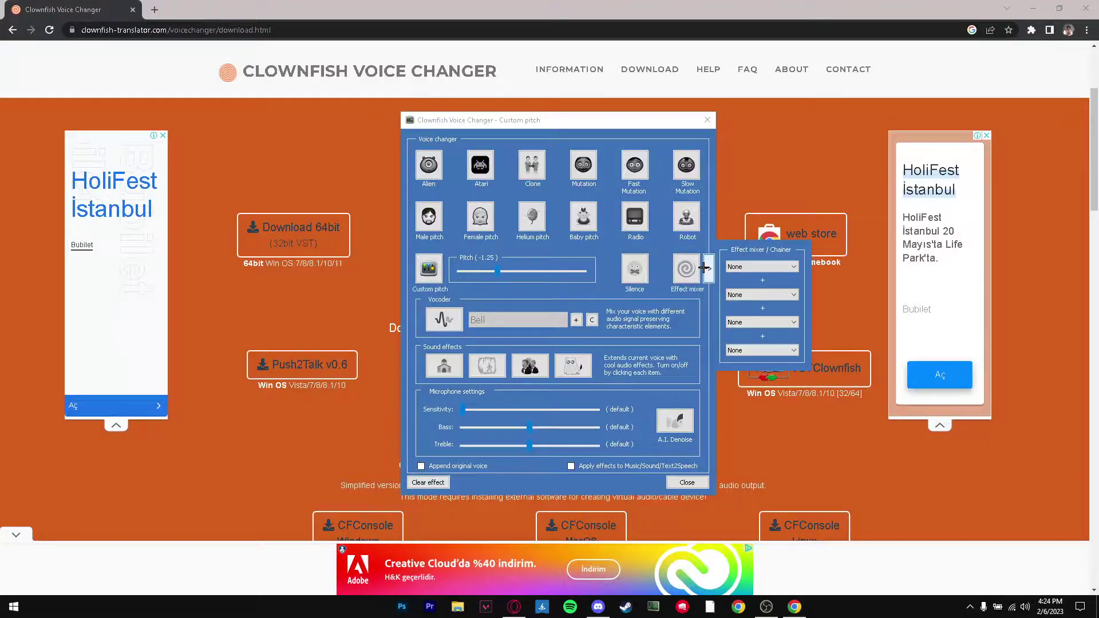
pyautogui.click(736, 267)
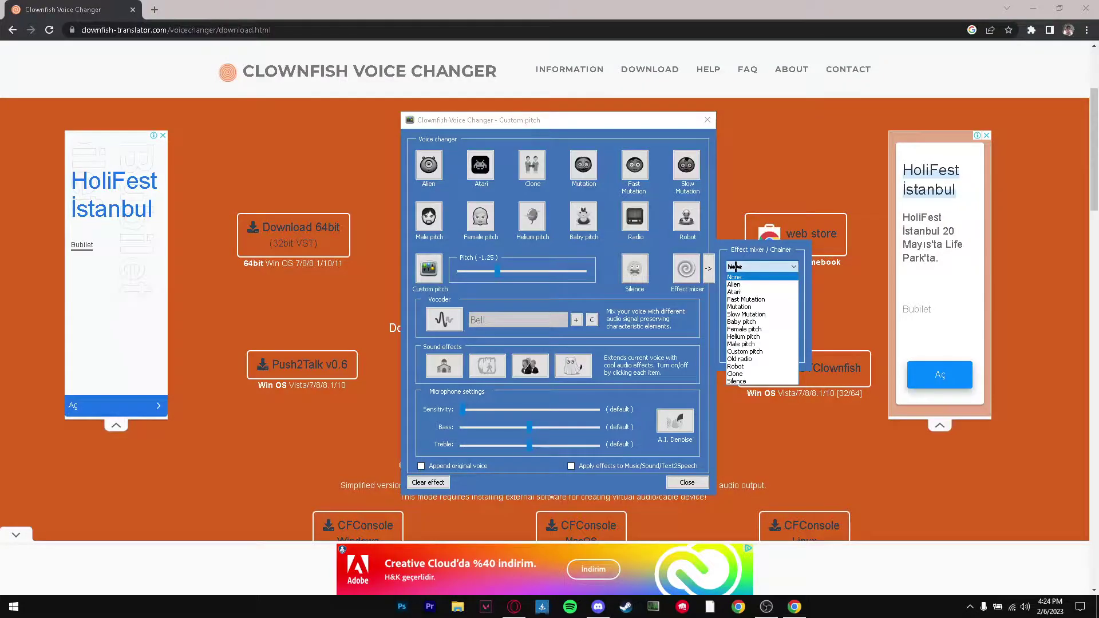
pyautogui.click(753, 300)
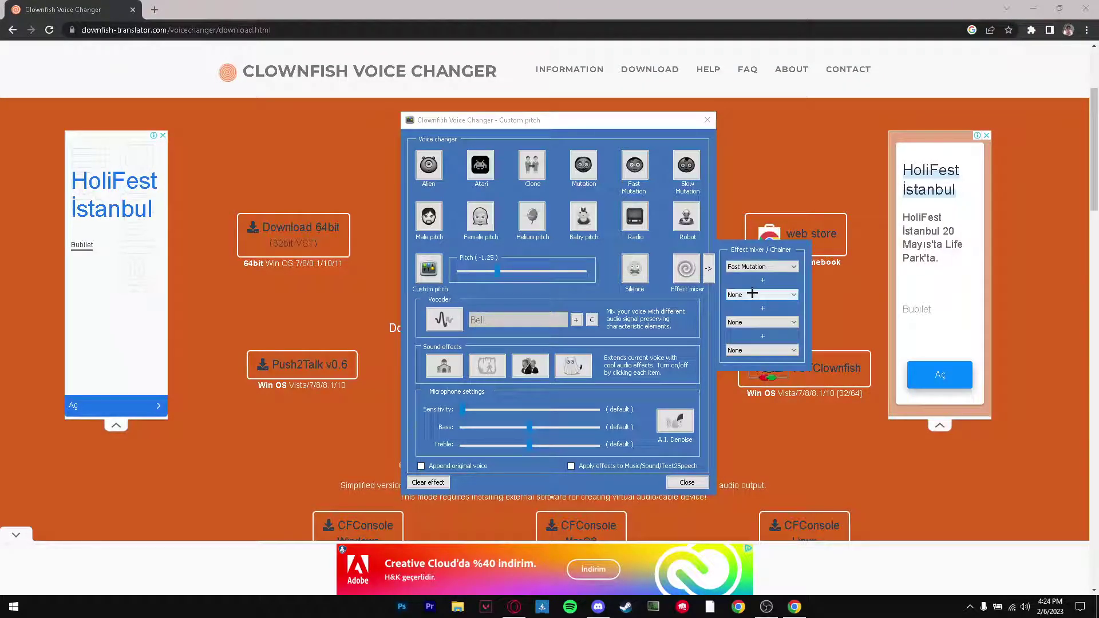
pyautogui.click(788, 268)
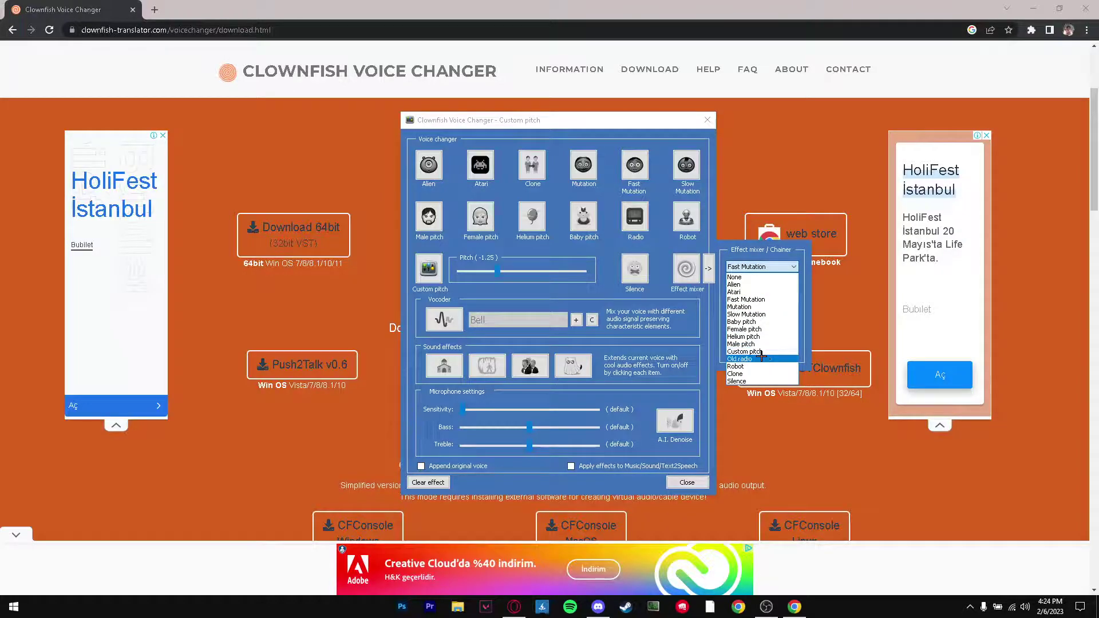
pyautogui.click(762, 359)
pyautogui.click(761, 295)
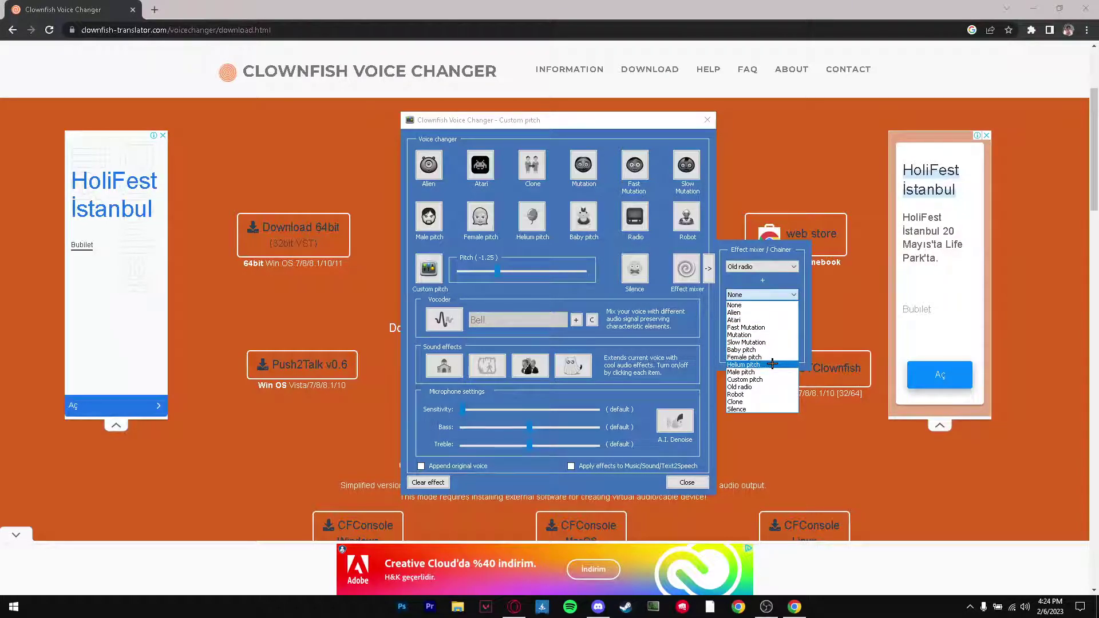
pyautogui.click(769, 372)
pyautogui.click(741, 322)
pyautogui.click(721, 309)
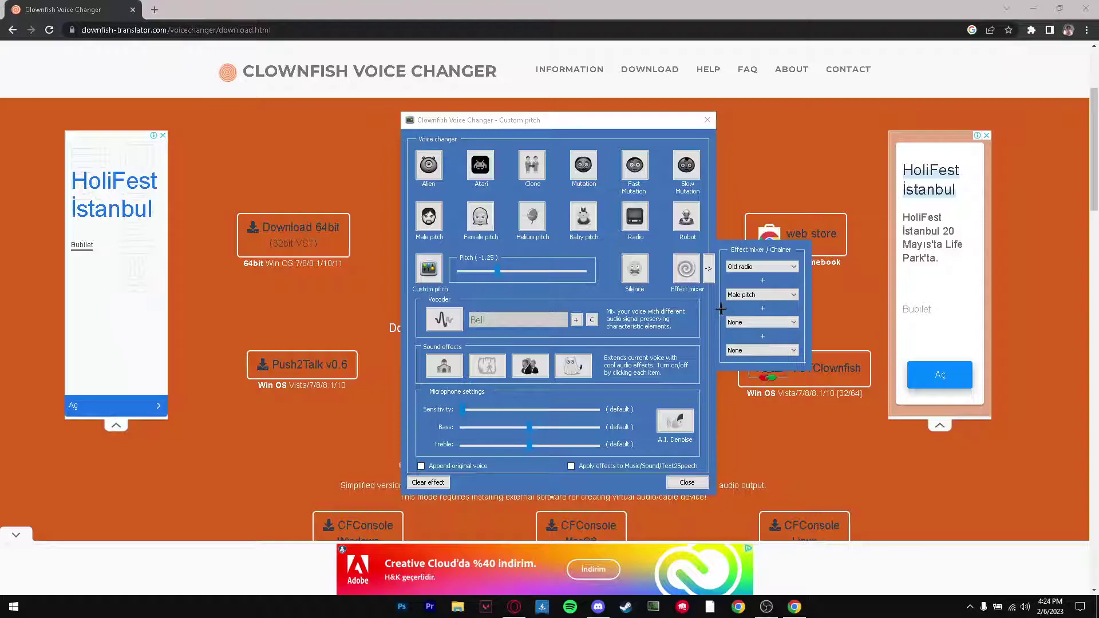
pyautogui.click(687, 269)
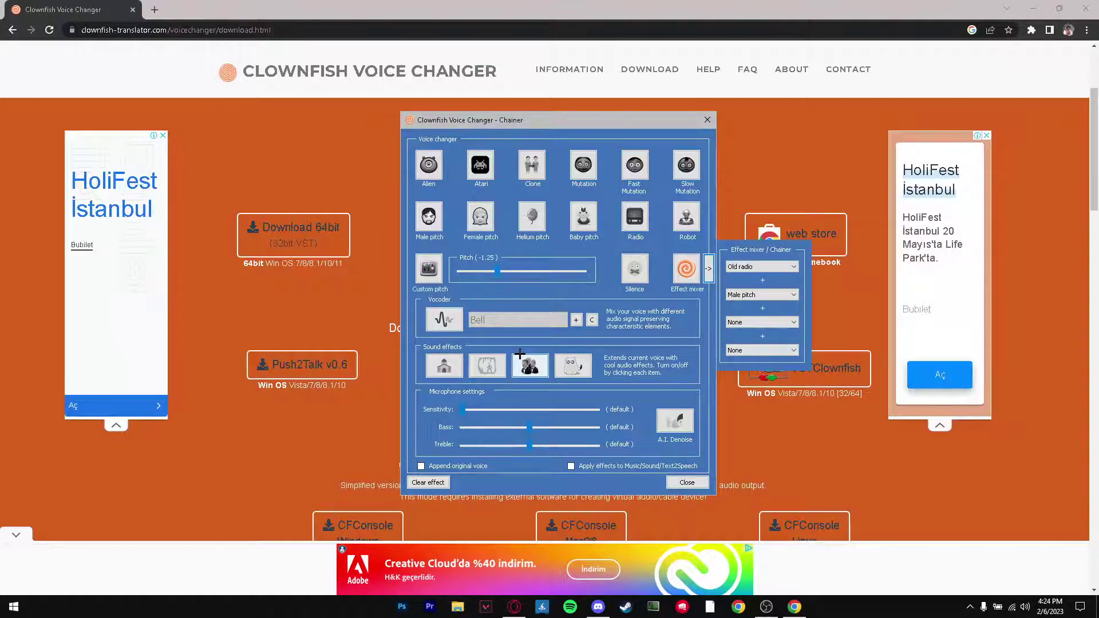
# Step: Toggle Hear microphone from the Clownfish tray icon's menu
pyautogui.click(970, 606)
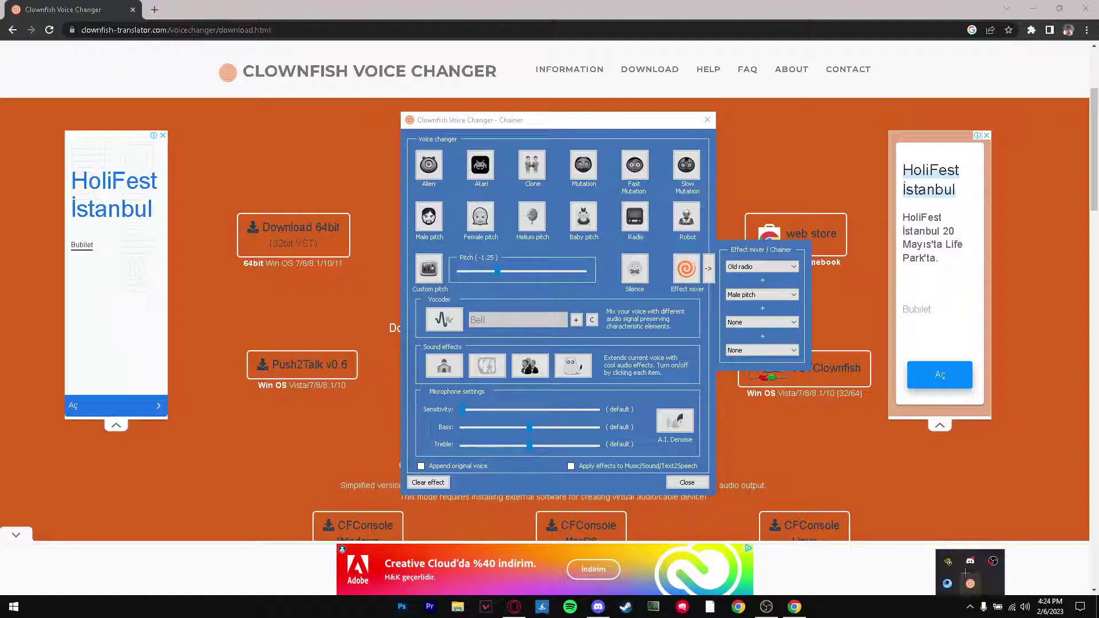
pyautogui.rightClick(971, 584)
pyautogui.click(1028, 463)
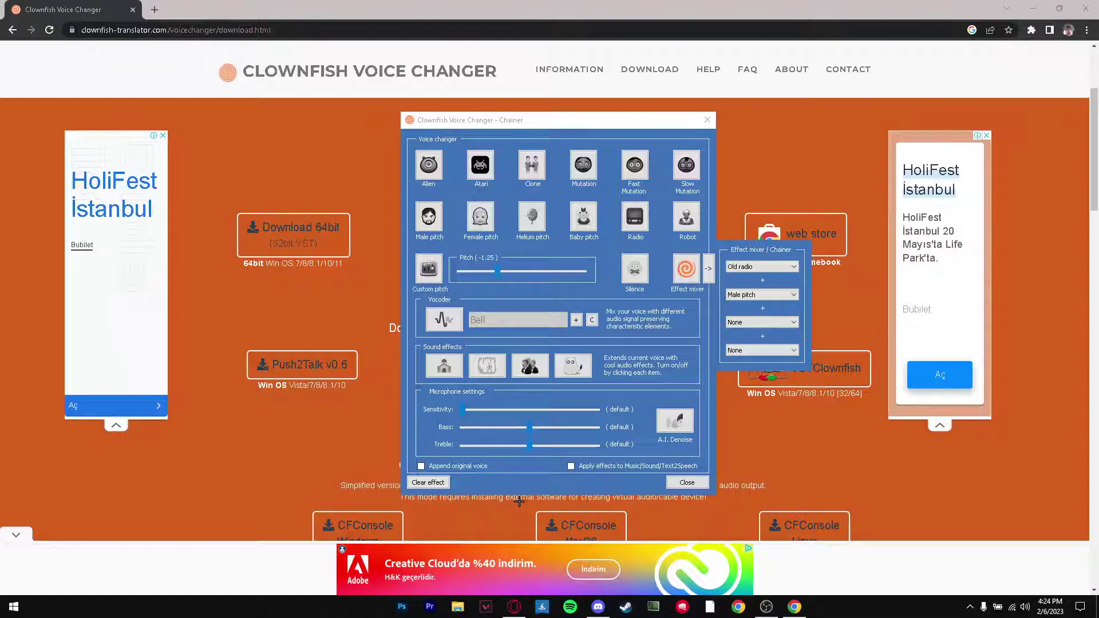
# Step: Clear the active effect in the Clownfish dialog so it shows Inactive
pyautogui.click(970, 607)
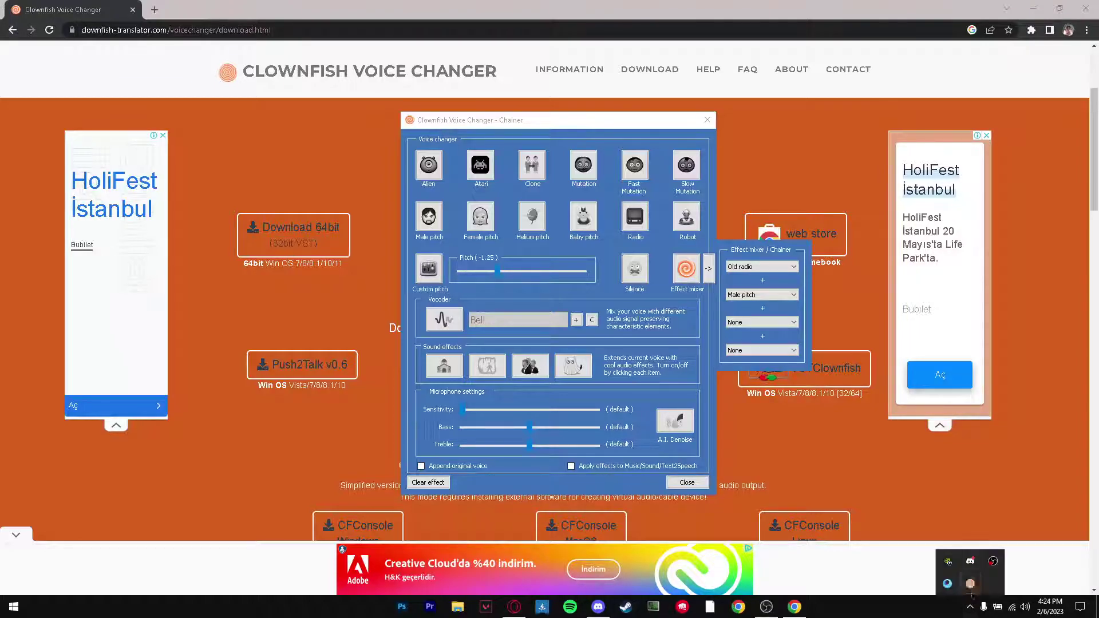
pyautogui.click(686, 268)
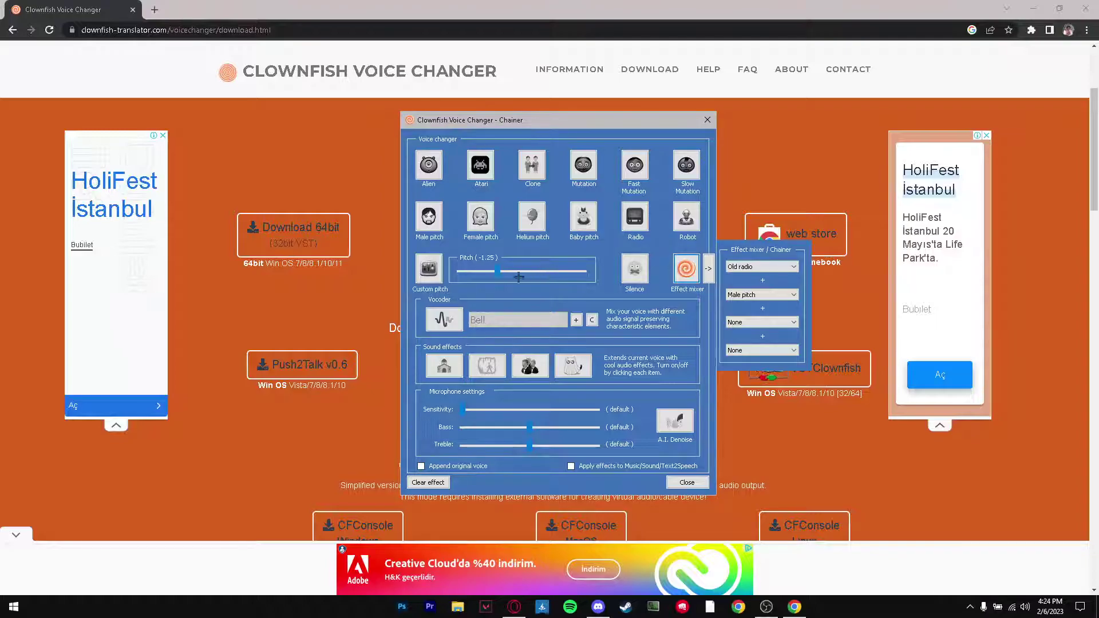
pyautogui.click(429, 482)
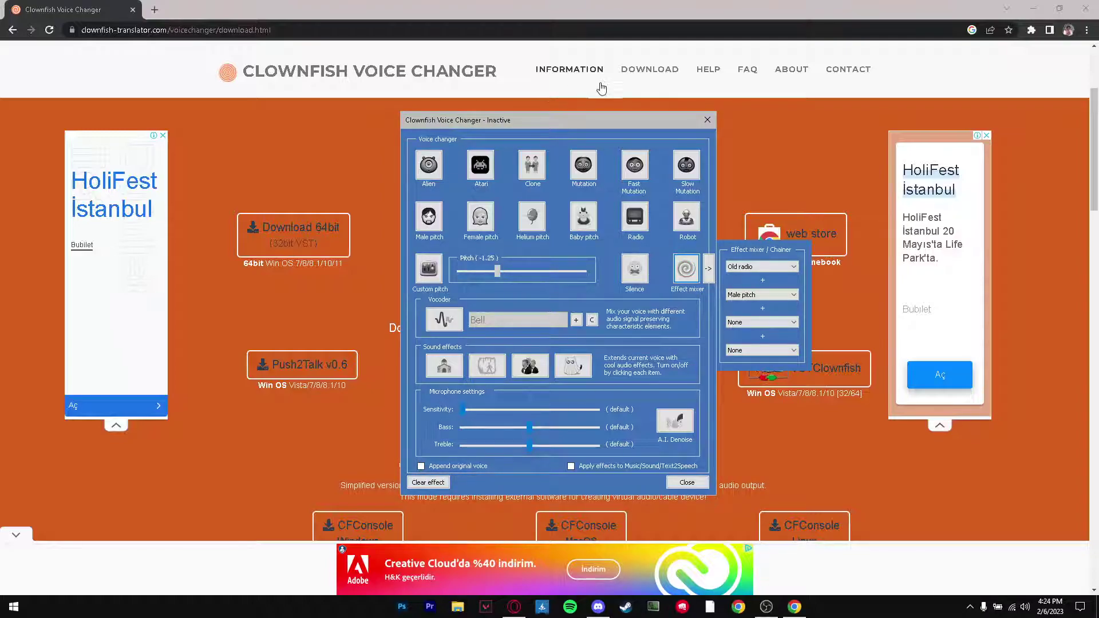